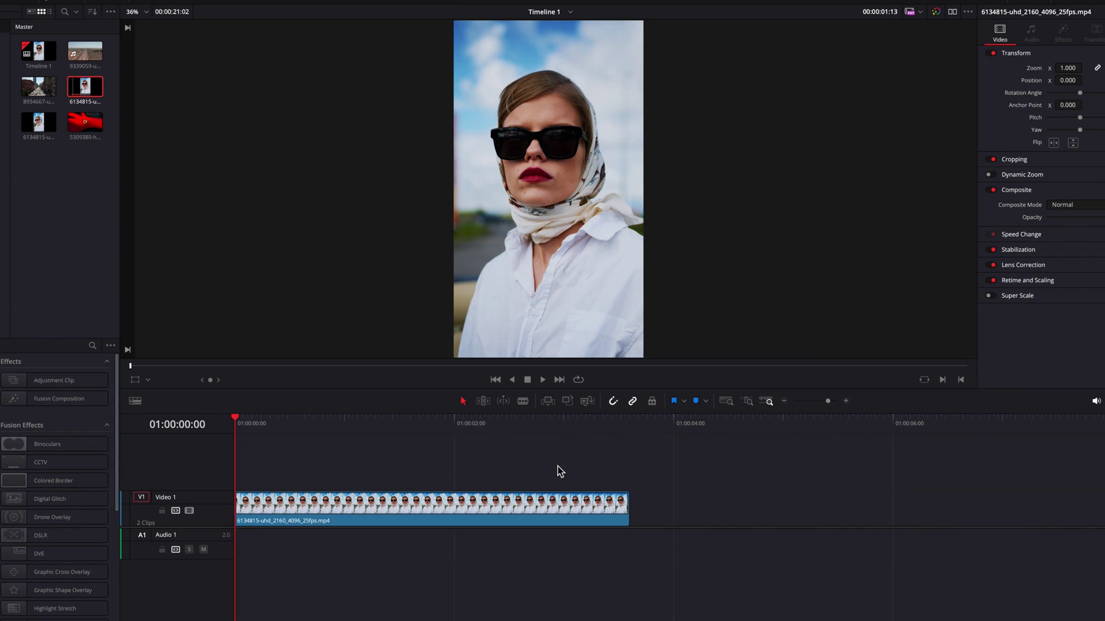
# - Preview the portrait clip, rewind to its start and open it on the Fusion page
pyautogui.press('space')
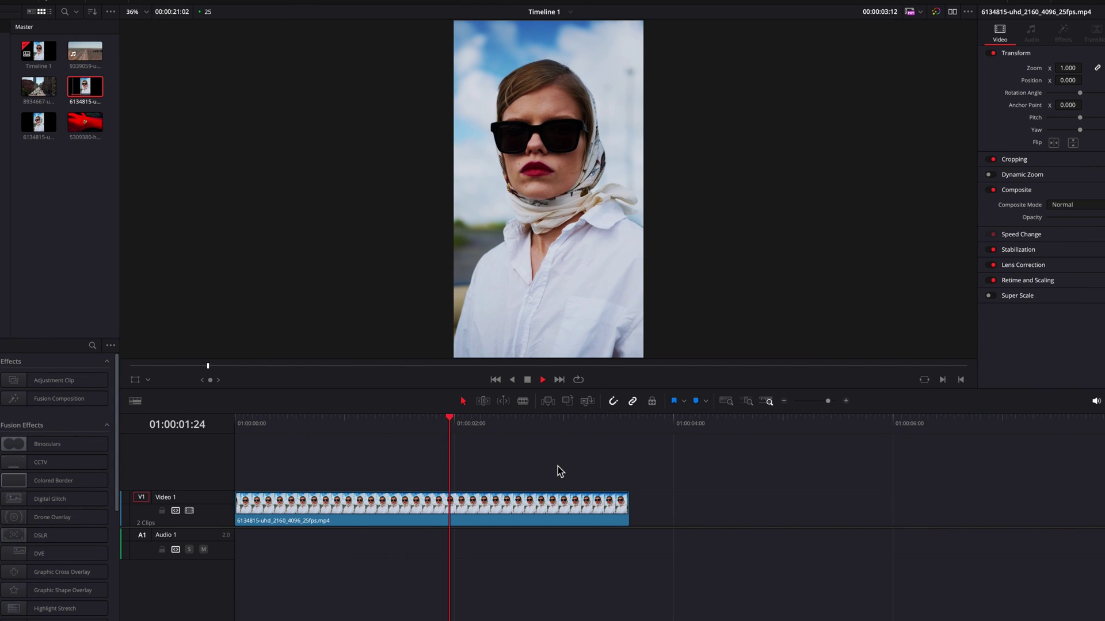
pyautogui.press('space')
pyautogui.moveTo(422, 426); pyautogui.dragTo(244, 424)
pyautogui.click(330, 481)
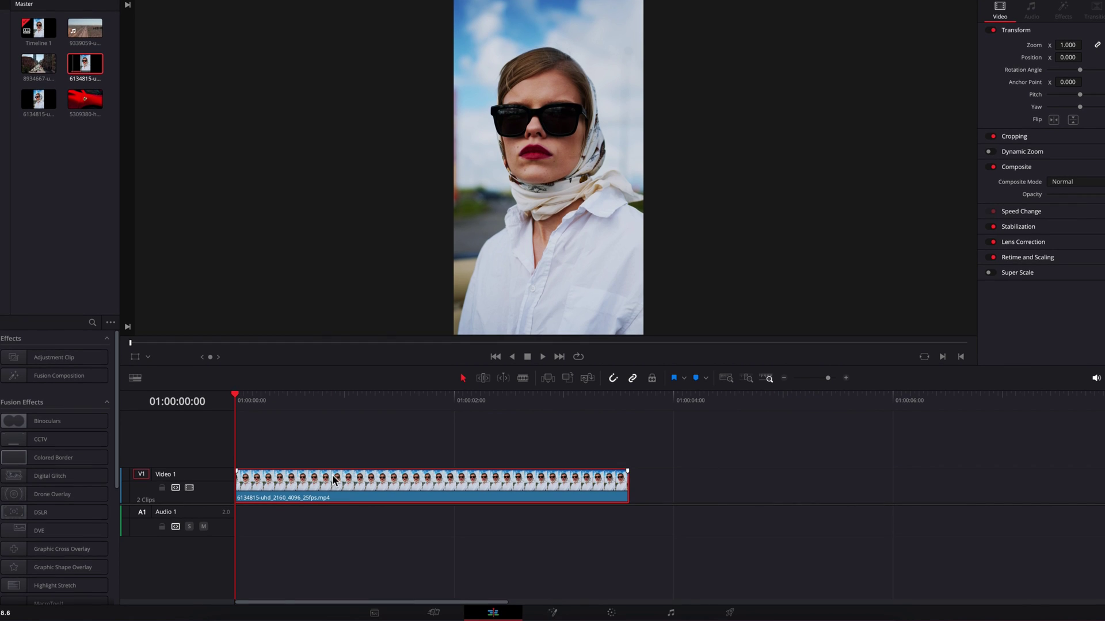
pyautogui.click(554, 610)
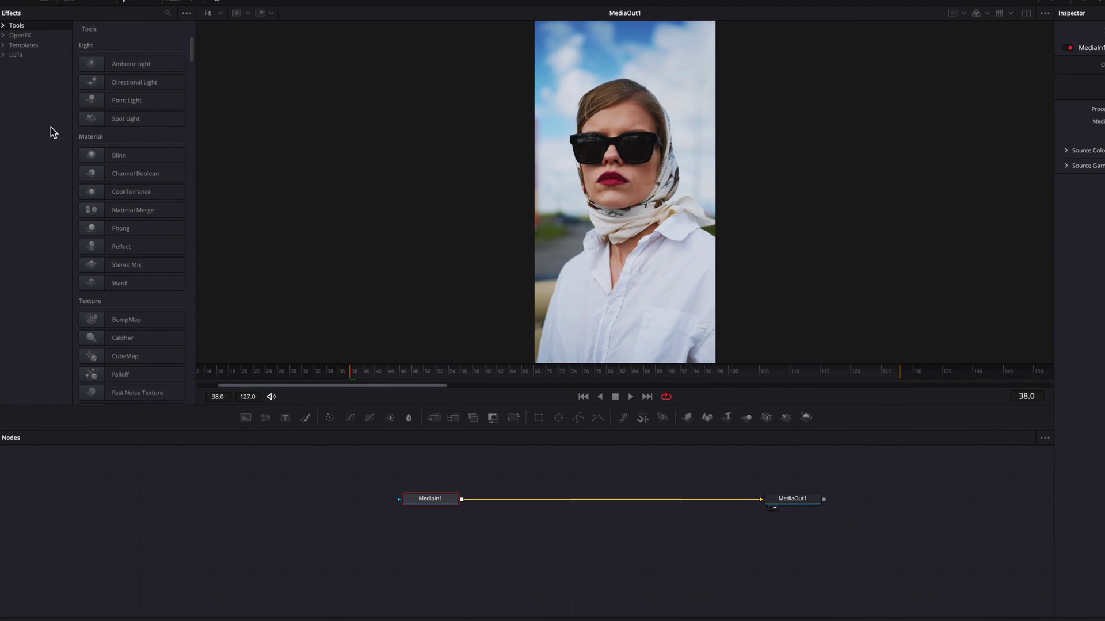
# - Insert a Planar Tracker between MediaIn1 and MediaOut1
pyautogui.click(4, 26)
pyautogui.click(30, 253)
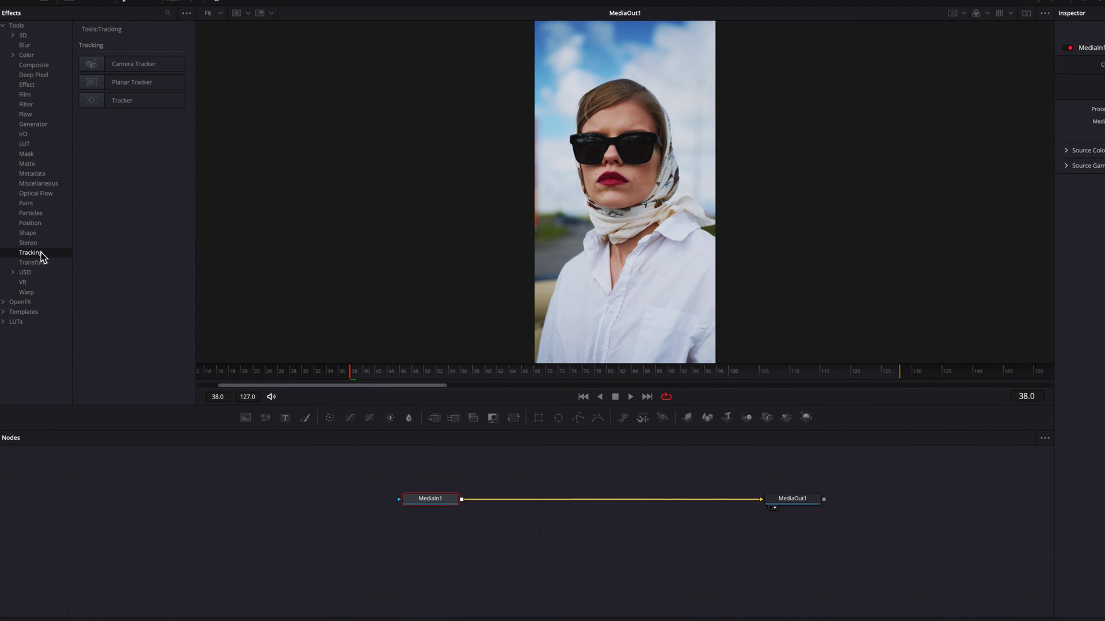
pyautogui.moveTo(132, 82); pyautogui.dragTo(520, 499)
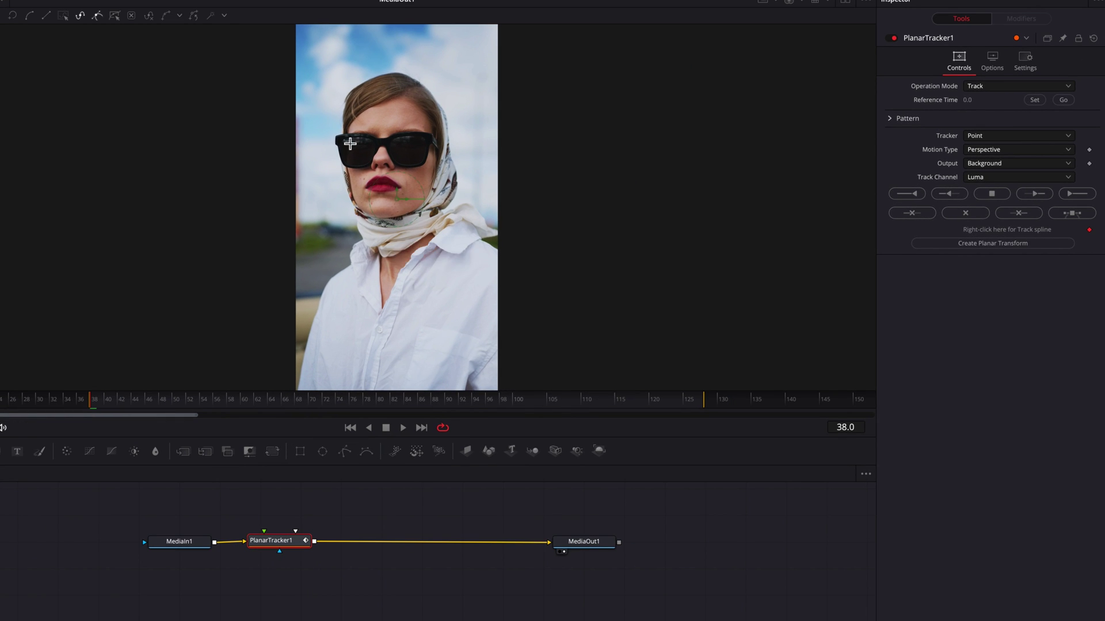
pyautogui.scroll(3, 343, 143)
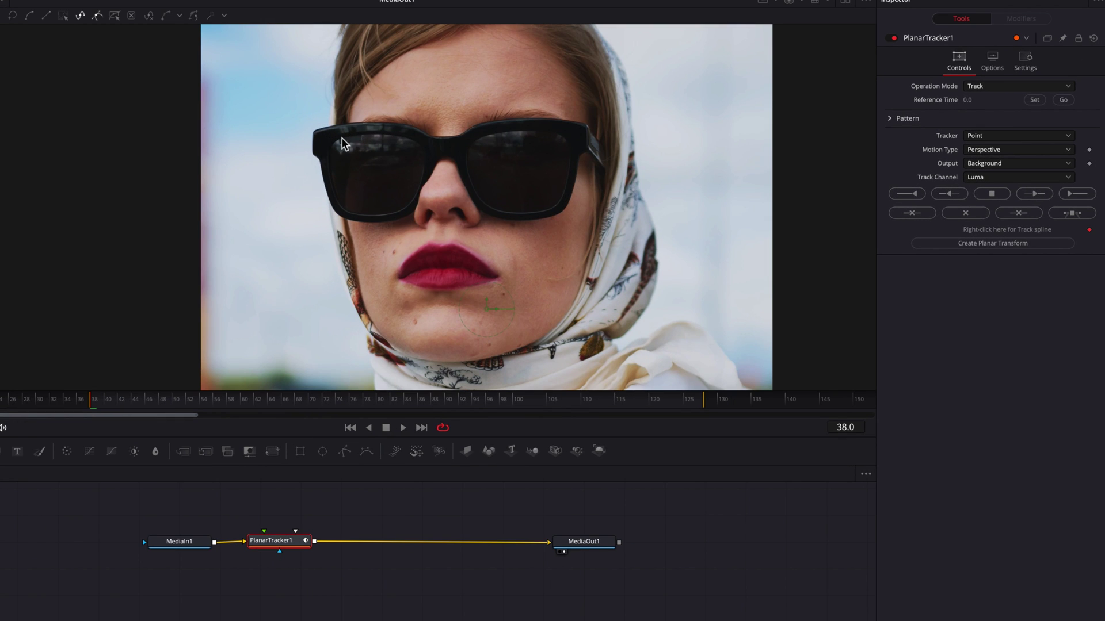
# - Draw a closed four-corner tracking region around the sunglasses
pyautogui.click(308, 125)
pyautogui.click(335, 216)
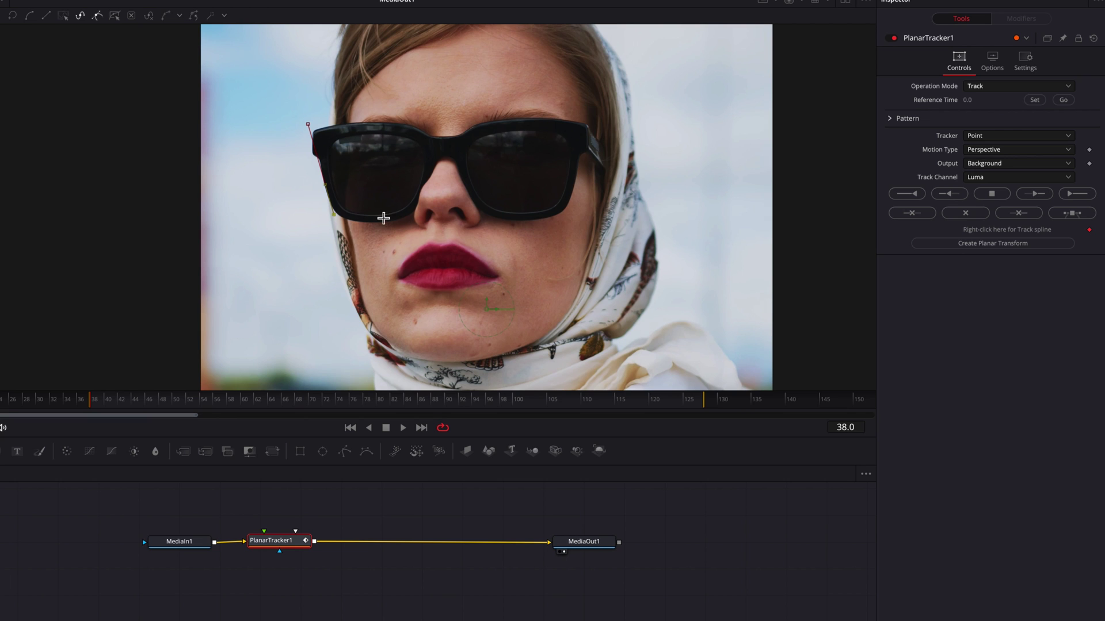
pyautogui.click(567, 213)
pyautogui.click(589, 121)
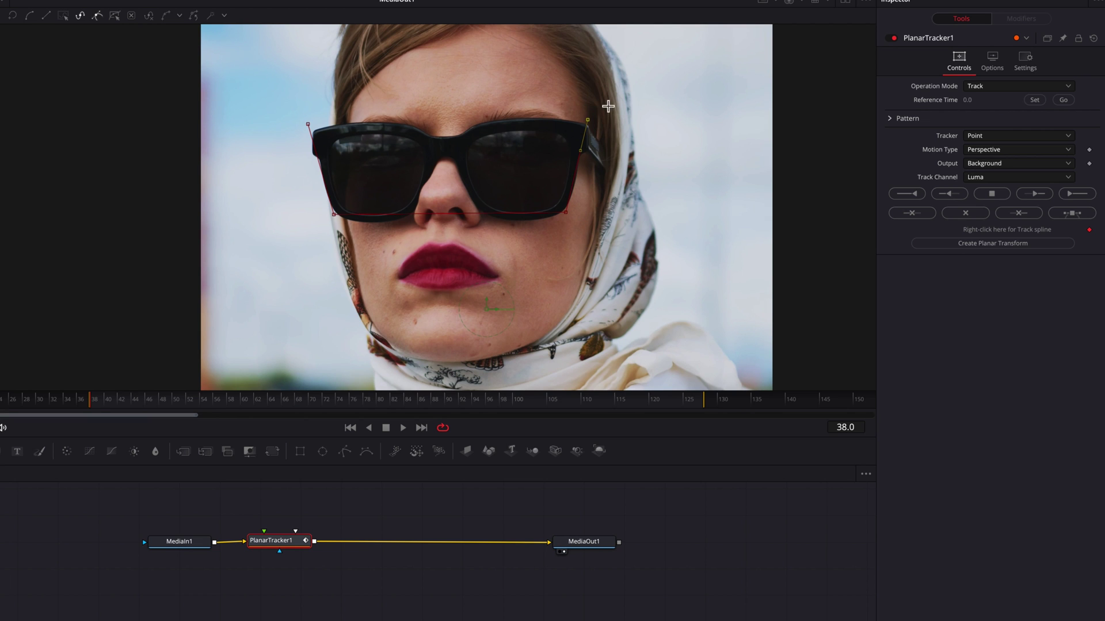
pyautogui.click(310, 126)
# - Adjust the bottom-right corner, then set Hybrid Point/Area tracking, Translation, Rotation, Scale motion, reference frame 38
pyautogui.moveTo(566, 213); pyautogui.dragTo(563, 220)
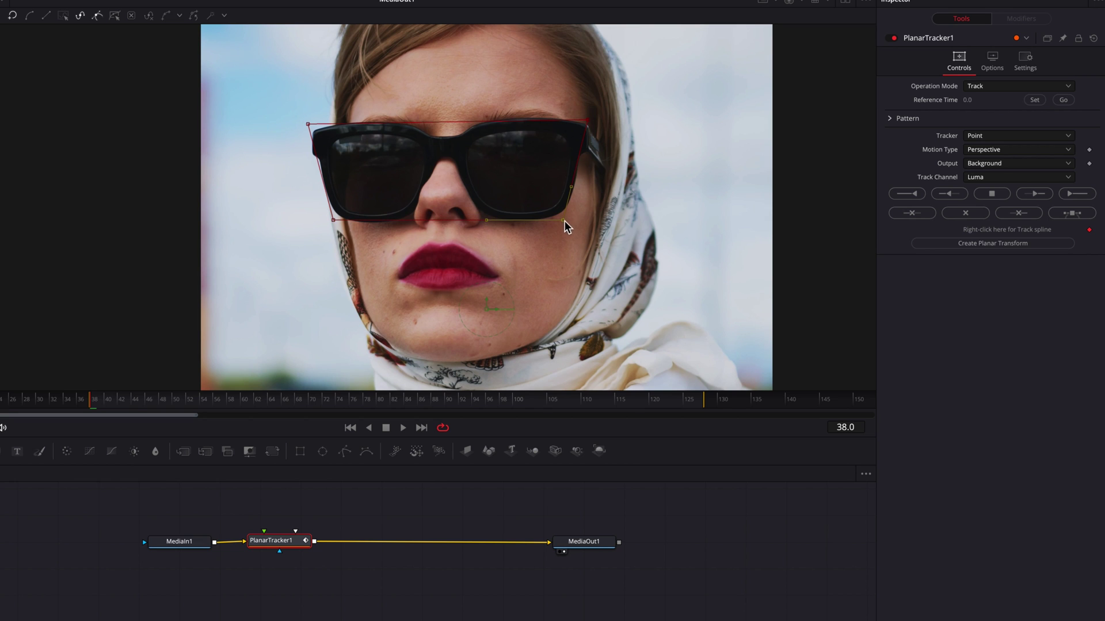
pyautogui.click(1023, 135)
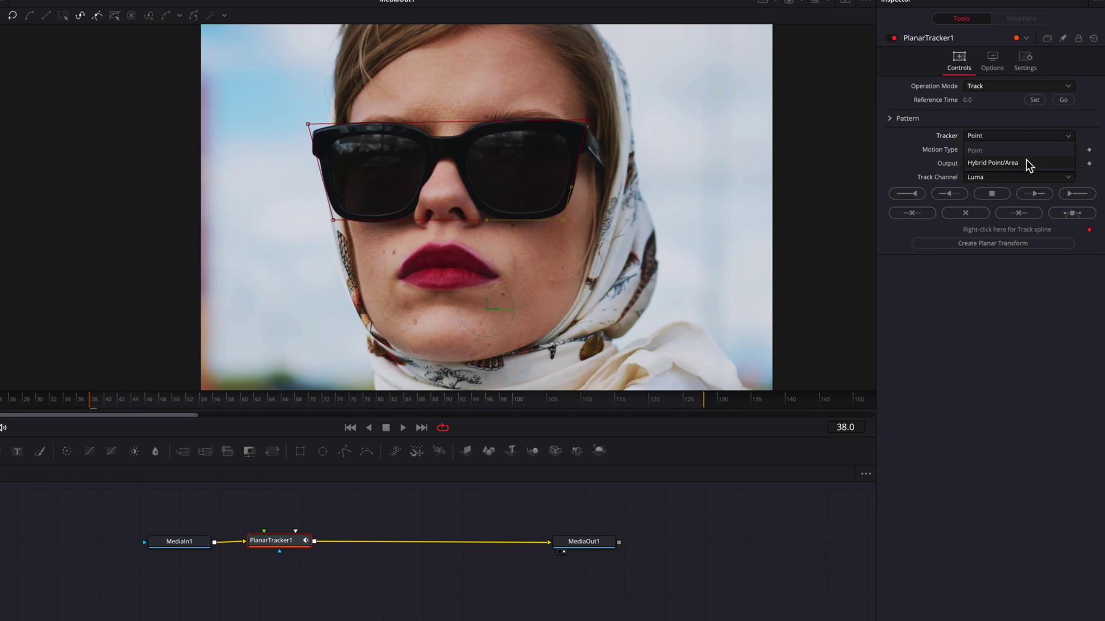
pyautogui.click(1027, 160)
pyautogui.click(1036, 152)
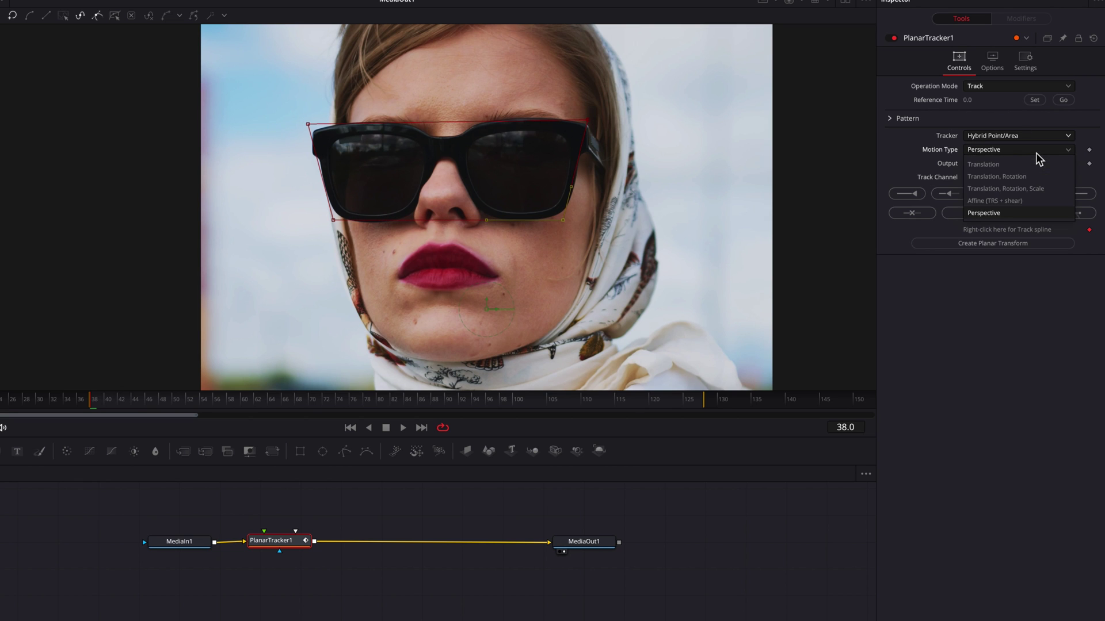
pyautogui.click(1044, 185)
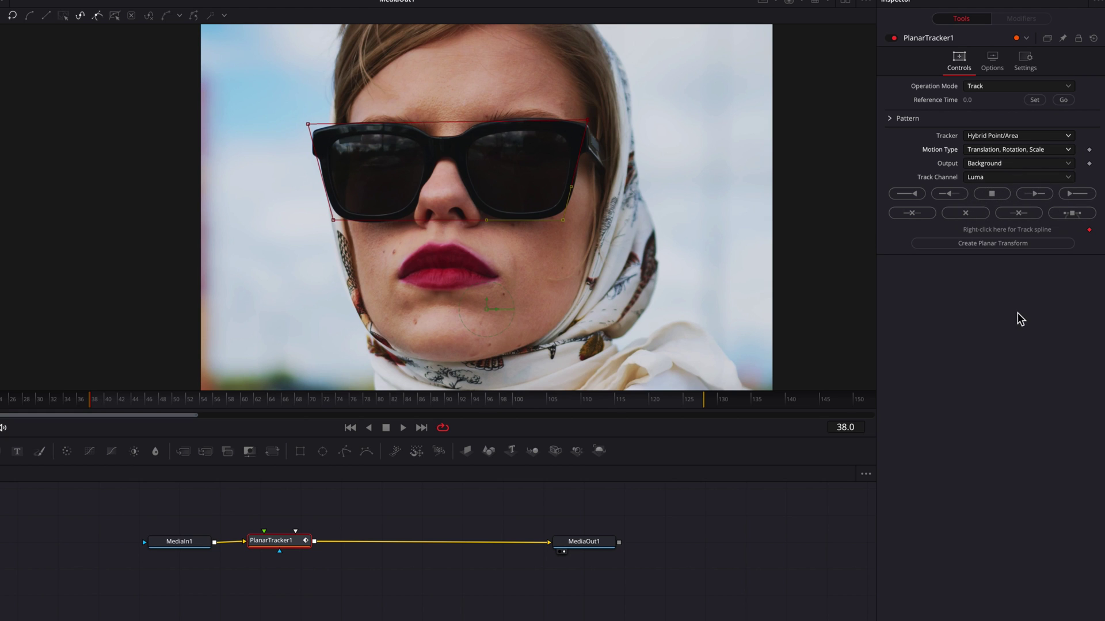
pyautogui.click(1035, 100)
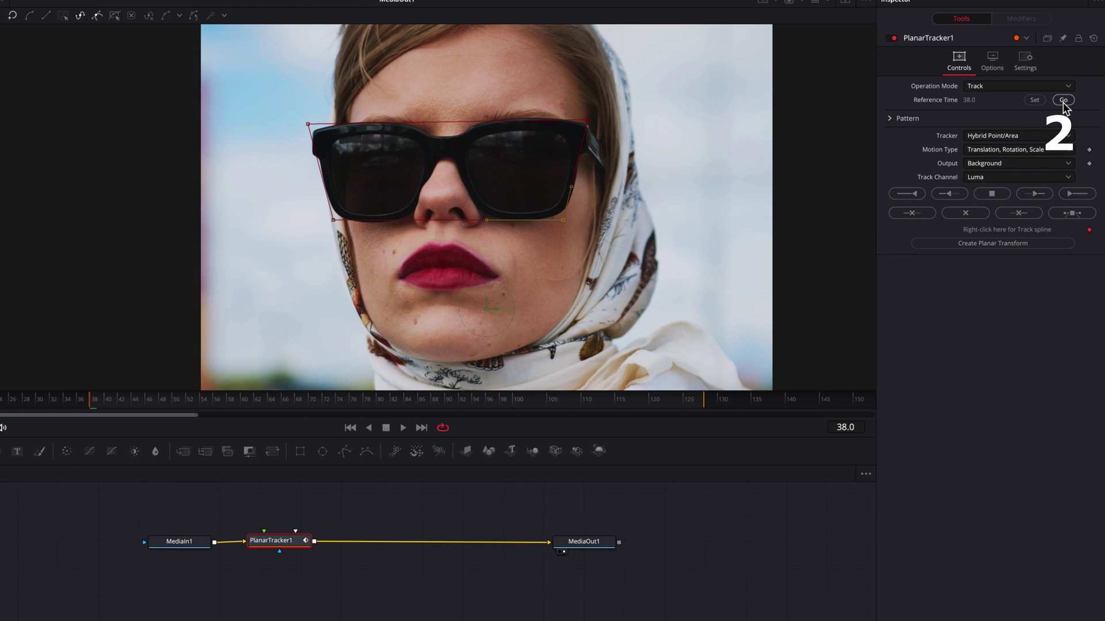
# - Track the sunglasses region forward from frame 38, then jump back to frame 38
pyautogui.click(1086, 196)
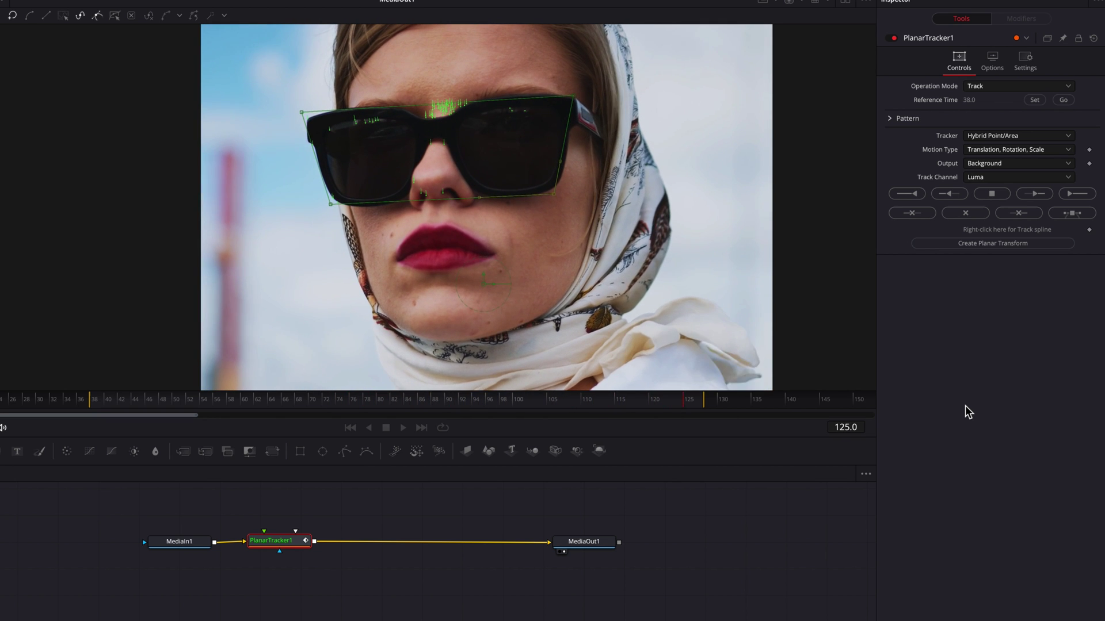
pyautogui.click(95, 404)
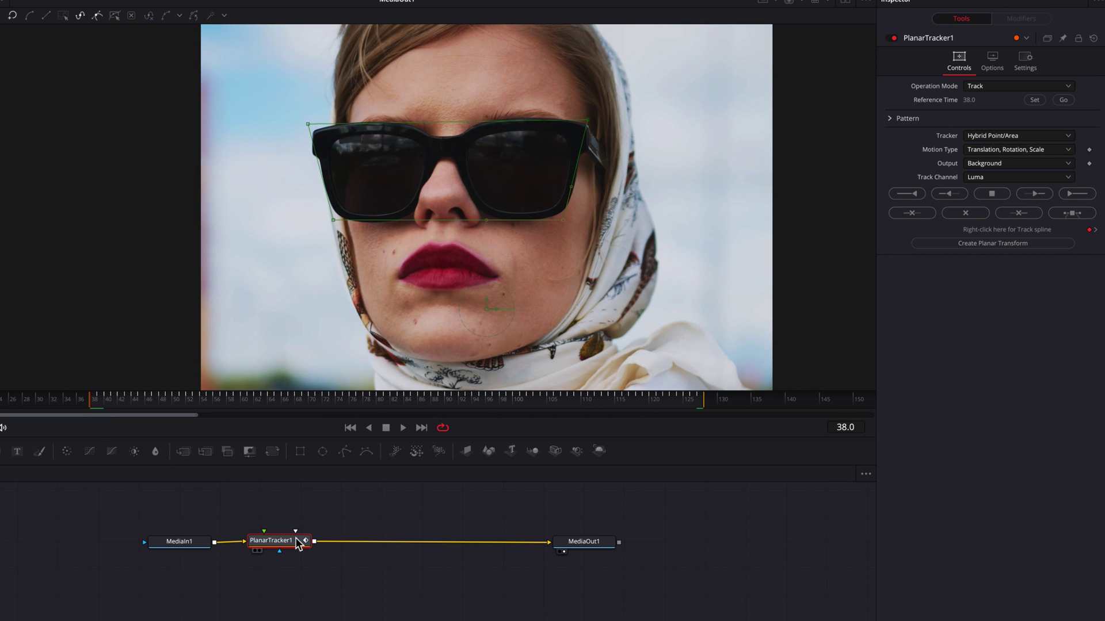
# - Create a planar transform from the track and pull PlanarTracker1 out of the main chain
pyautogui.click(1030, 246)
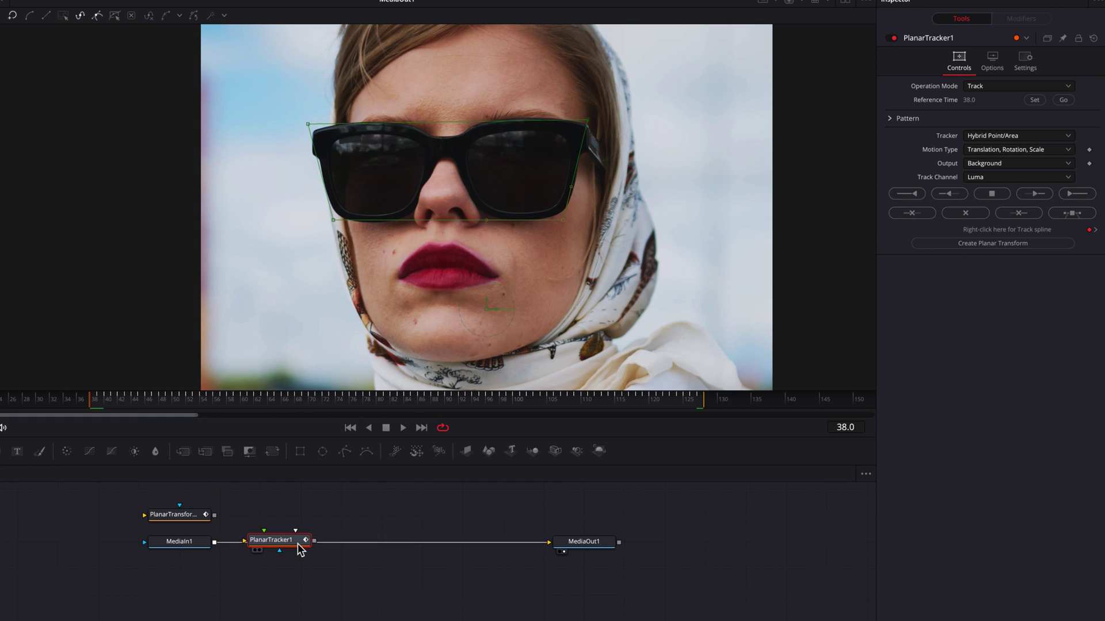
pyautogui.moveTo(299, 549); pyautogui.dragTo(479, 513)
pyautogui.click(338, 506)
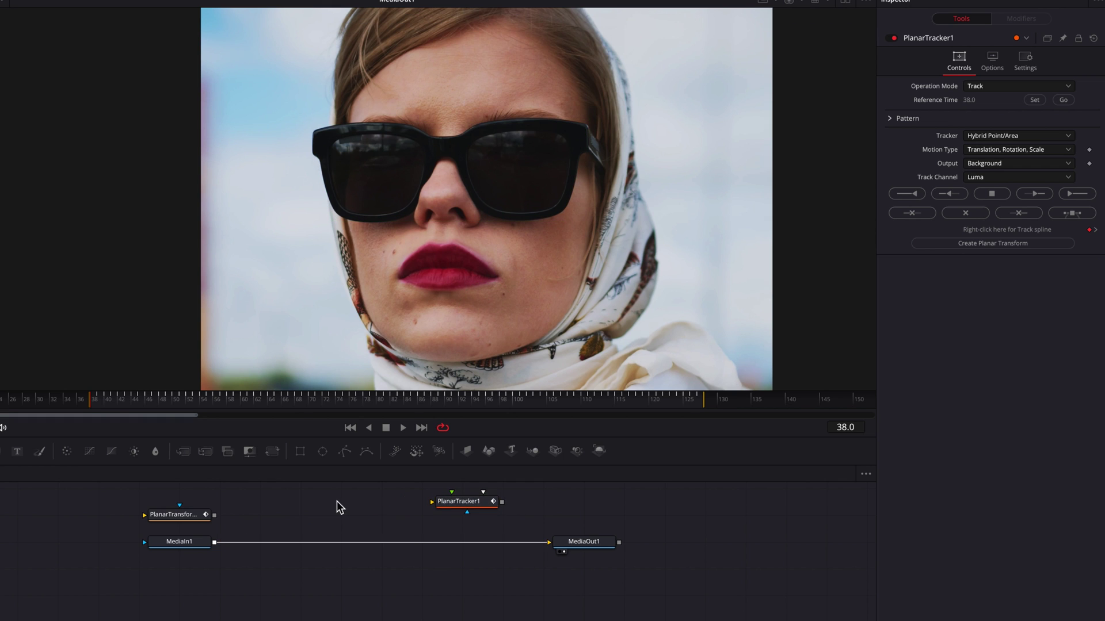
# - Move PlanarTransform1 out of the way and add a Polygon mask node
pyautogui.moveTo(338, 505); pyautogui.dragTo(378, 553)
pyautogui.moveTo(230, 560); pyautogui.dragTo(336, 540)
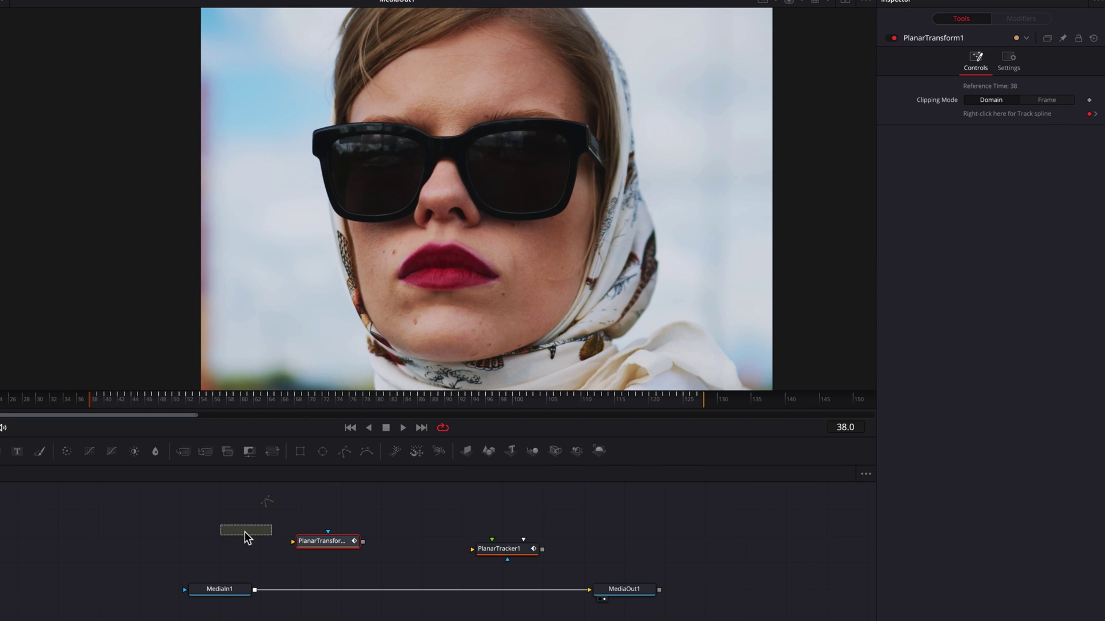
pyautogui.moveTo(218, 541); pyautogui.dragTo(257, 574)
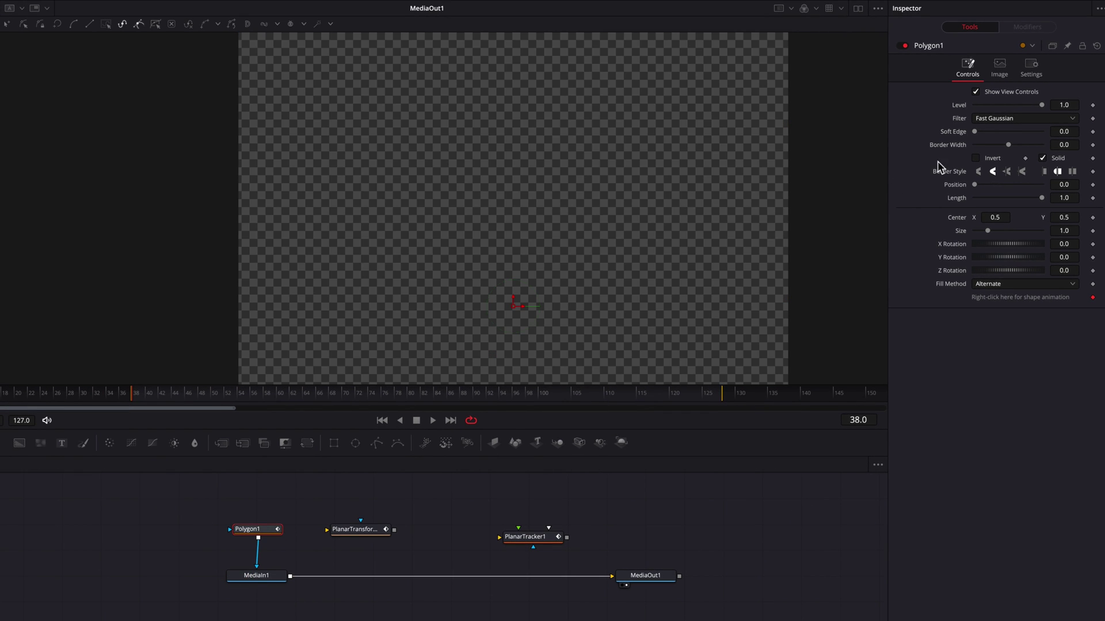
# - Invert Polygon1 and trace a smoothed outline around the left lens
pyautogui.click(976, 159)
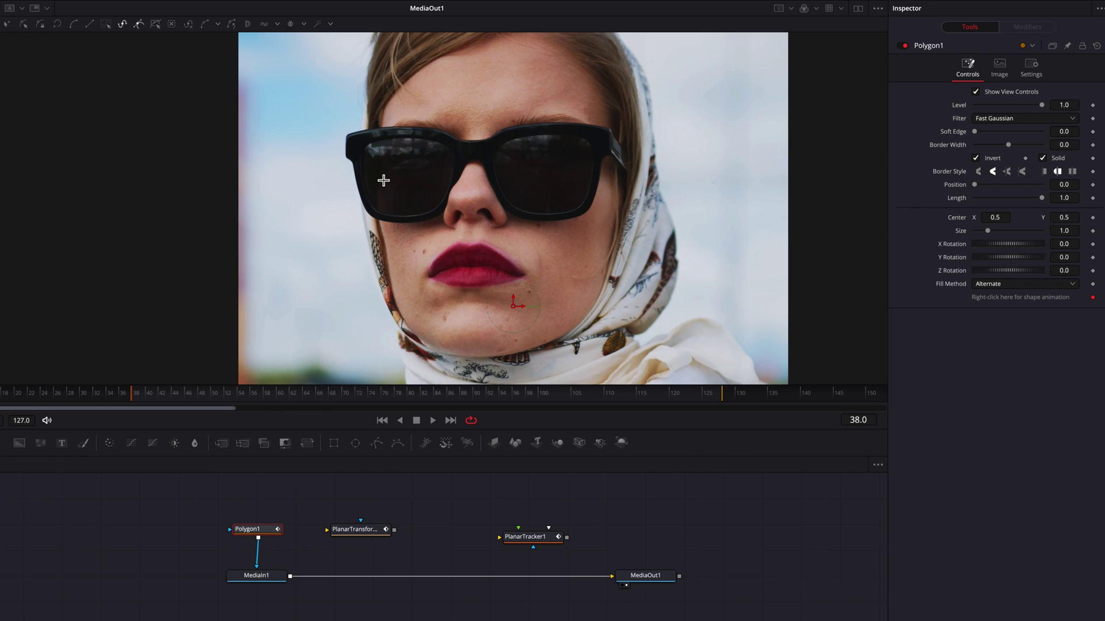
pyautogui.scroll(5, 374, 162)
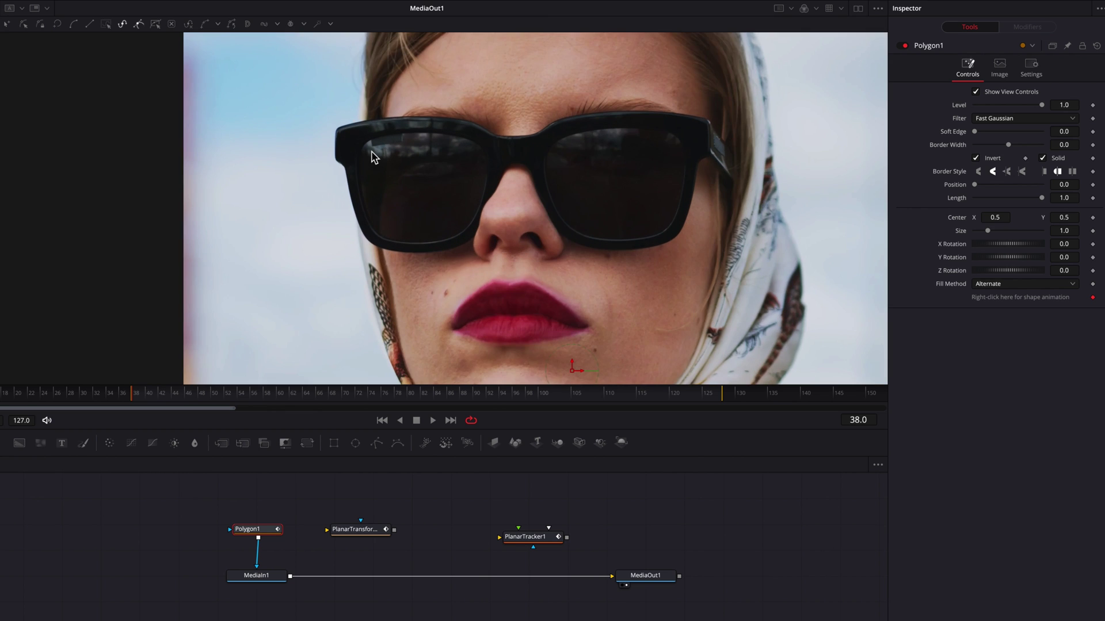
pyautogui.moveTo(436, 128)
pyautogui.mouseDown()
pyautogui.moveTo(365, 144)
pyautogui.moveTo(355, 159)
pyautogui.moveTo(368, 238)
pyautogui.moveTo(383, 276)
pyautogui.moveTo(403, 286)
pyautogui.moveTo(492, 277)
pyautogui.moveTo(520, 248)
pyautogui.moveTo(540, 191)
pyautogui.moveTo(519, 139)
pyautogui.moveTo(437, 122)
pyautogui.mouseUp()
pyautogui.moveTo(300, 97); pyautogui.dragTo(597, 316)
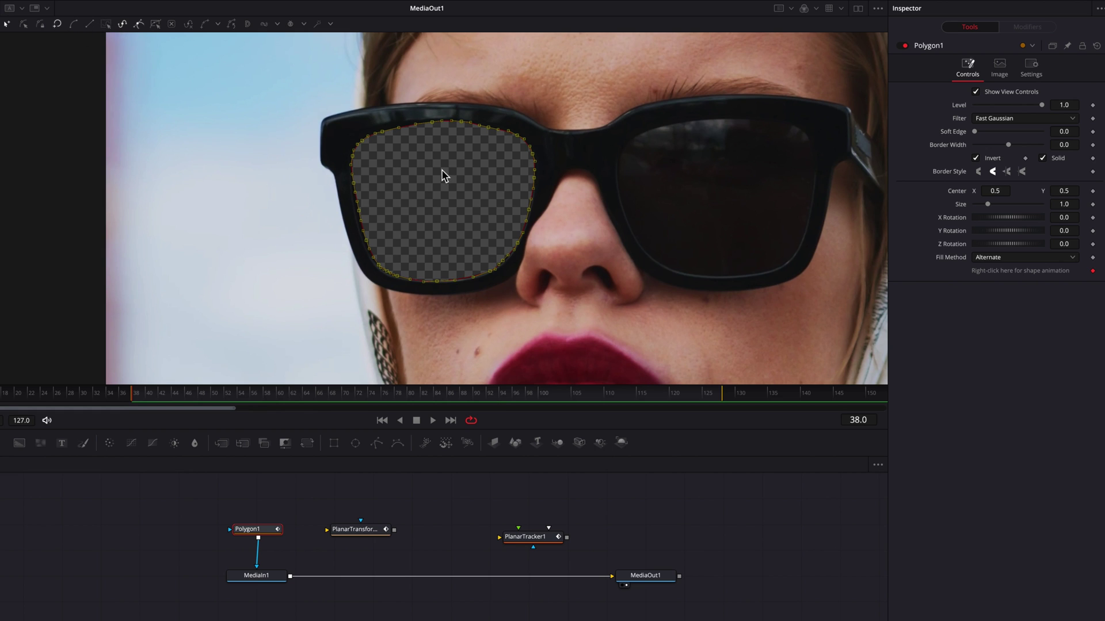
pyautogui.hotkey('shift', 's')
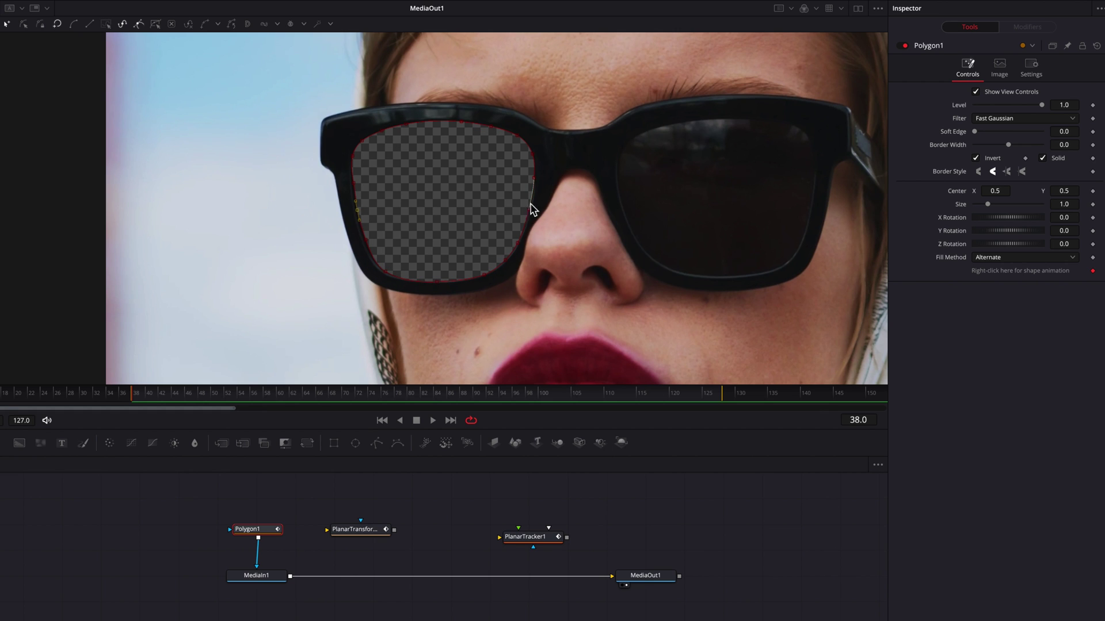
# - Preview the transparent left-lens cutout with and without Polygon1's outline
pyautogui.click(482, 519)
pyautogui.click(269, 531)
pyautogui.click(392, 492)
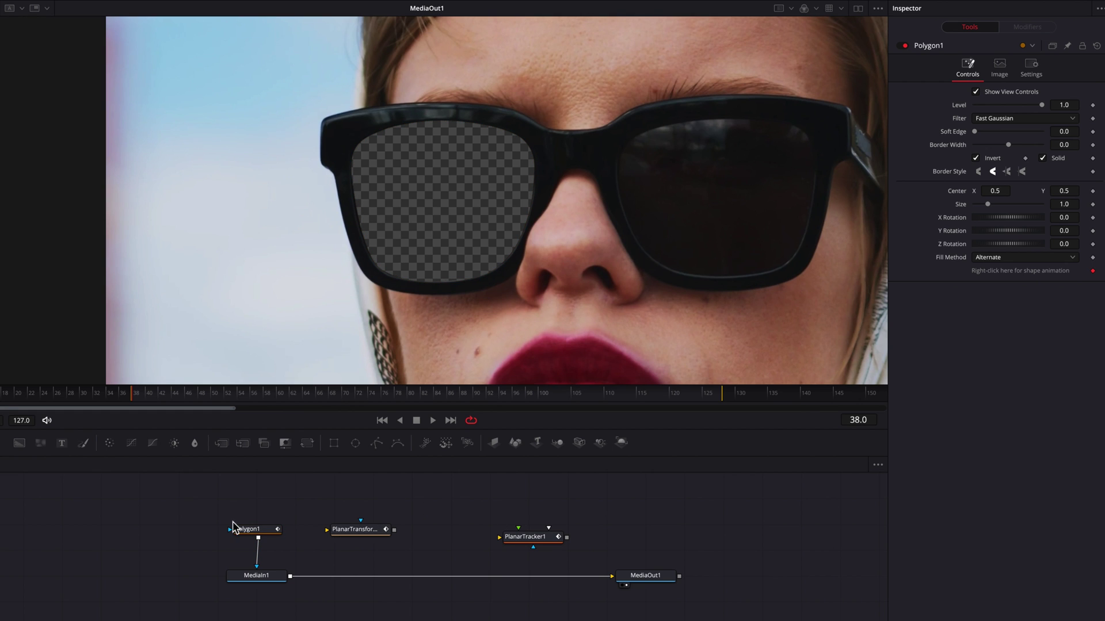
# - Connect PlanarTransform1 between Polygon1 and MediaIn1 so the mask follows the track
pyautogui.moveTo(256, 534); pyautogui.dragTo(258, 503)
pyautogui.moveTo(357, 527); pyautogui.dragTo(256, 569)
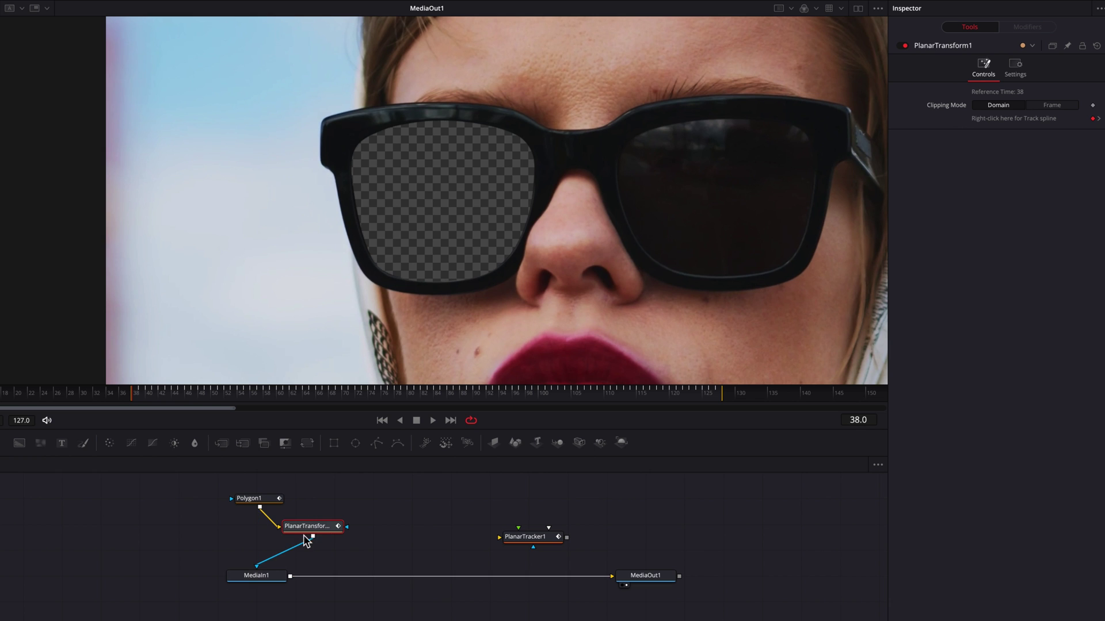
pyautogui.moveTo(304, 536); pyautogui.dragTo(252, 545)
pyautogui.scroll(-1, 476, 295)
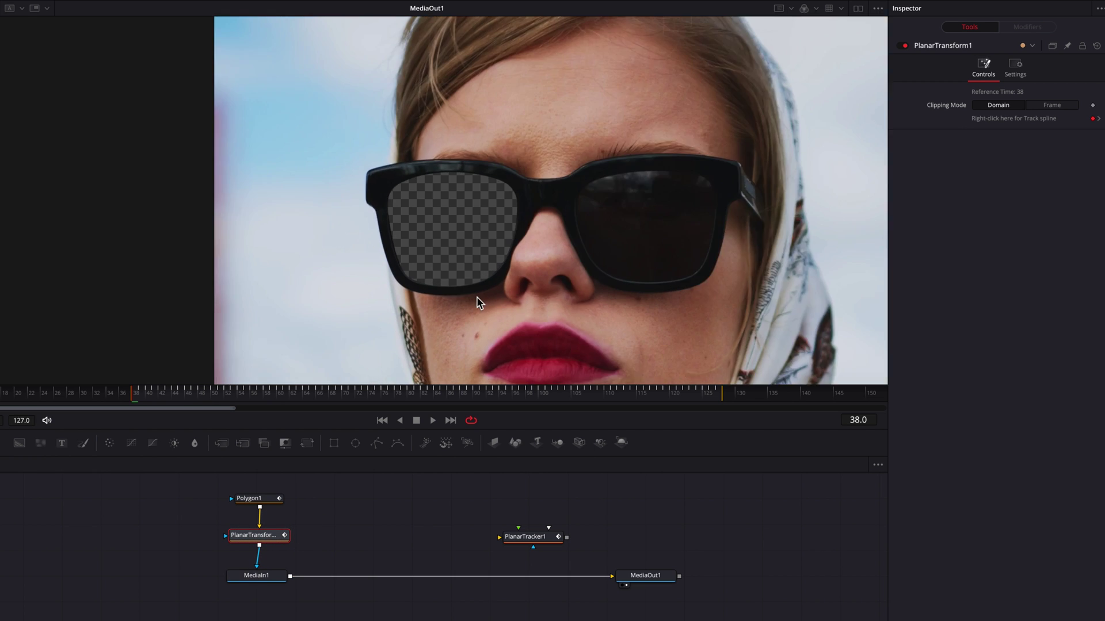
pyautogui.scroll(-3, 476, 295)
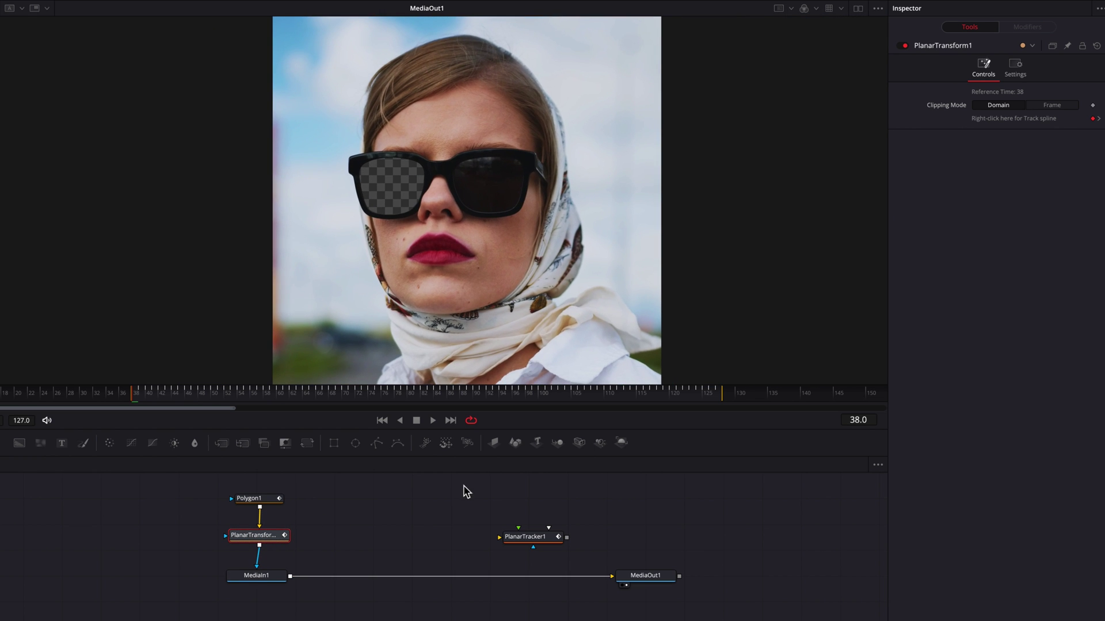
# - Play the shot to review the tracked mask, then zoom in on the left lens
pyautogui.press('space')
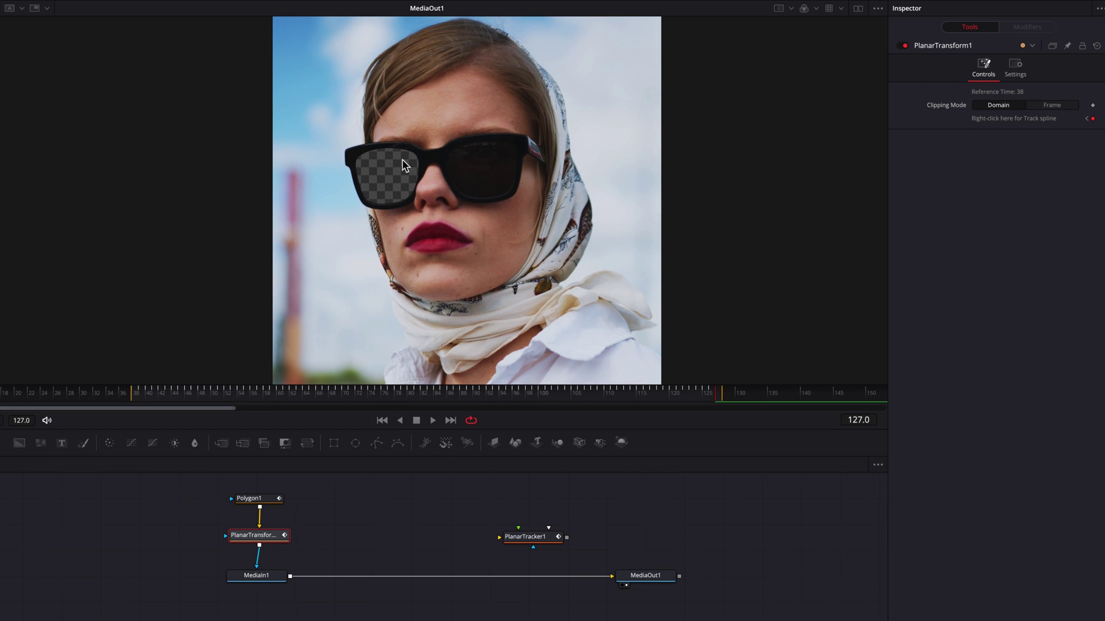
pyautogui.scroll(2, 402, 171)
pyautogui.scroll(2, 401, 172)
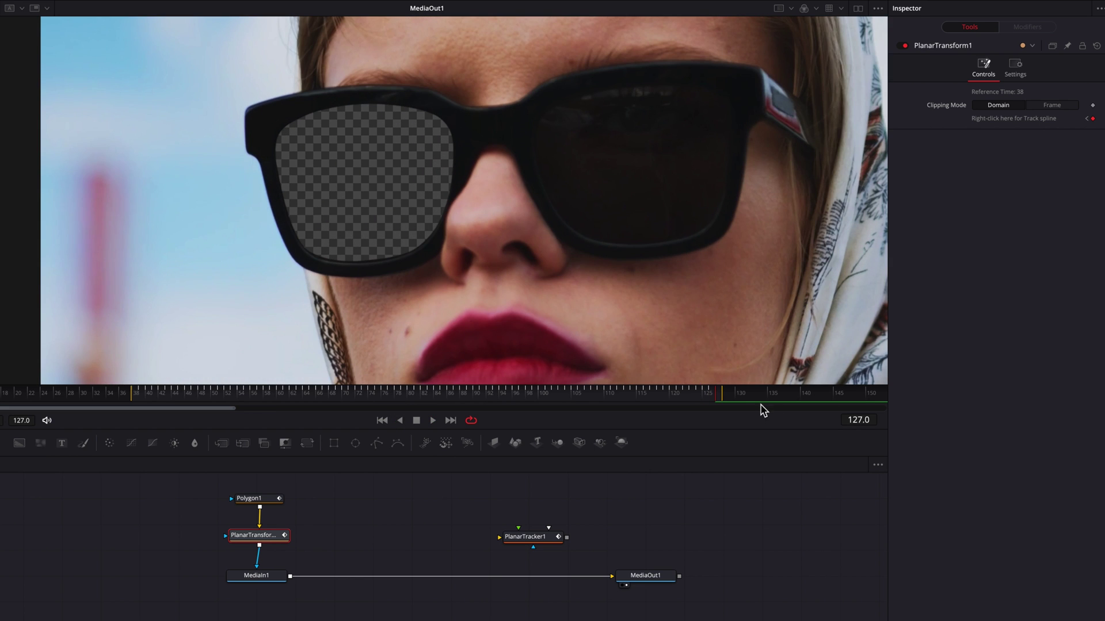
# - At a later frame, add two points along the bottom edge of the left-lens mask
pyautogui.moveTo(689, 395); pyautogui.dragTo(720, 401)
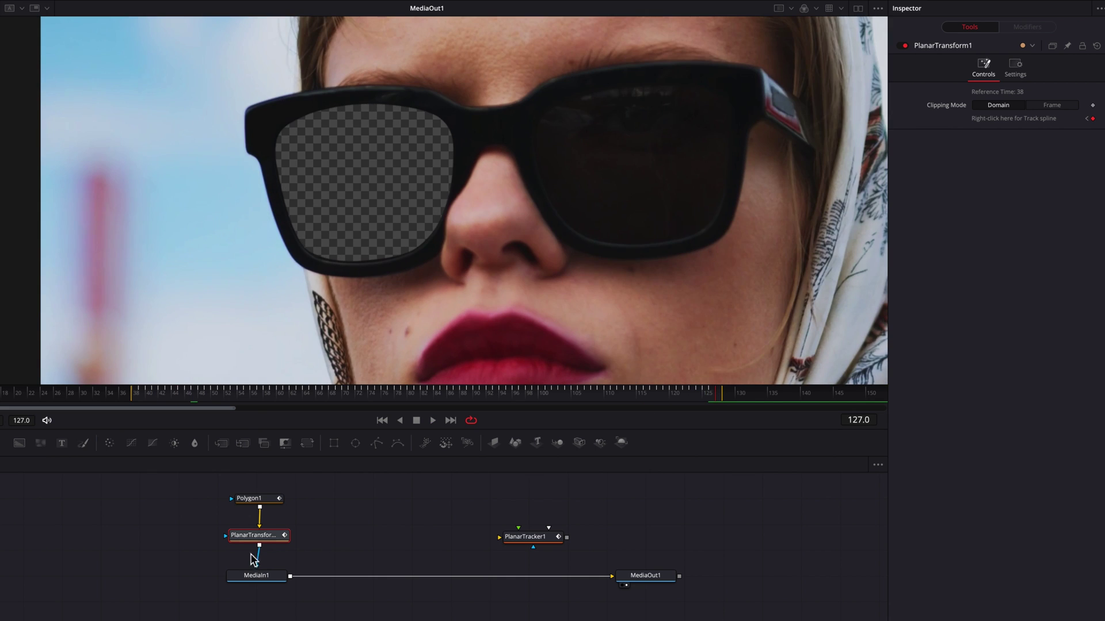
pyautogui.click(276, 498)
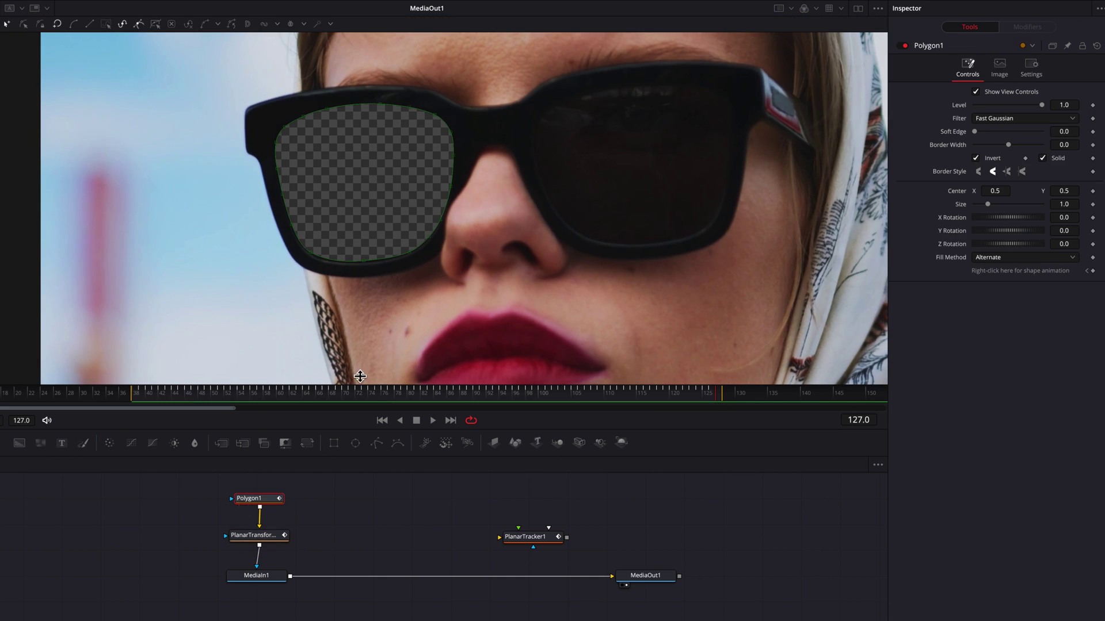
pyautogui.click(366, 262)
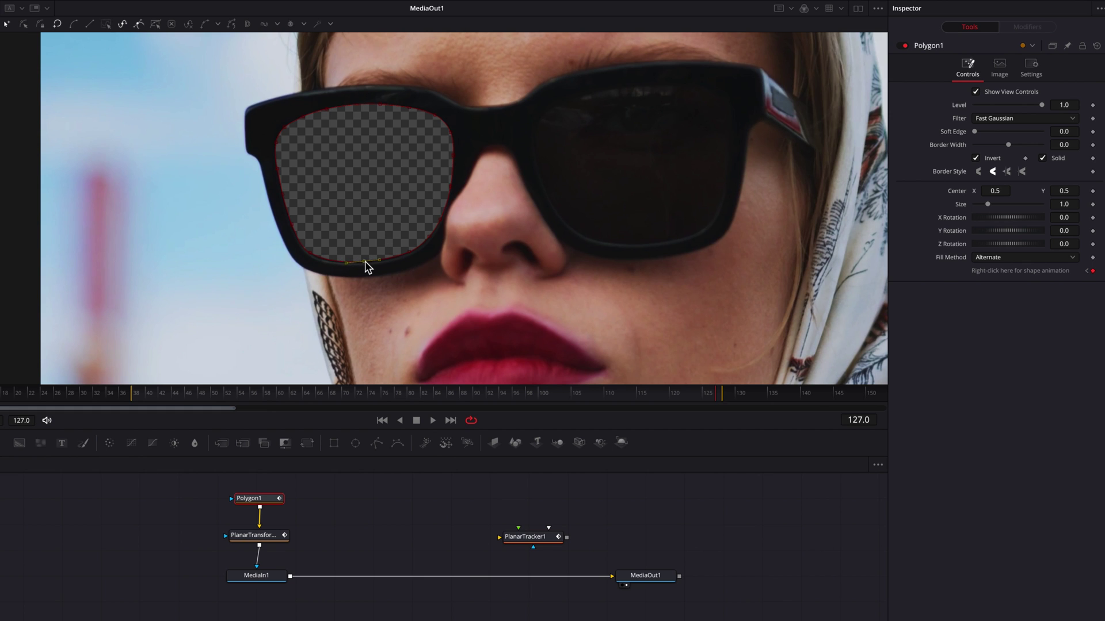
pyautogui.click(410, 253)
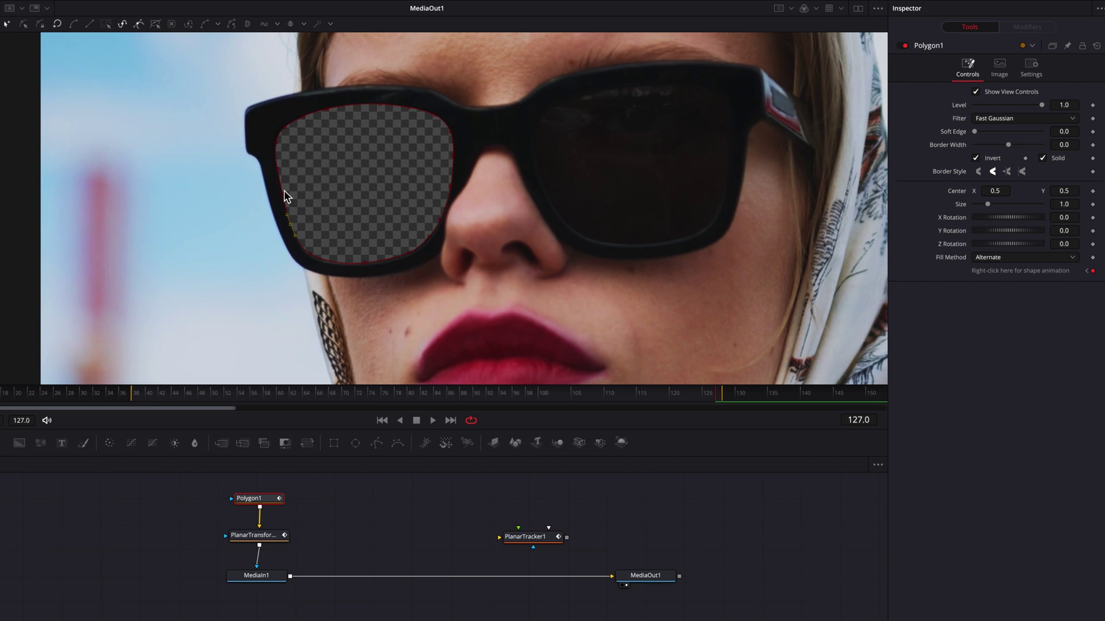
pyautogui.click(409, 523)
# - Scrub back to an earlier frame and zoom out to check the cutout still fits
pyautogui.moveTo(709, 395); pyautogui.dragTo(137, 413)
pyautogui.scroll(-2, 527, 267)
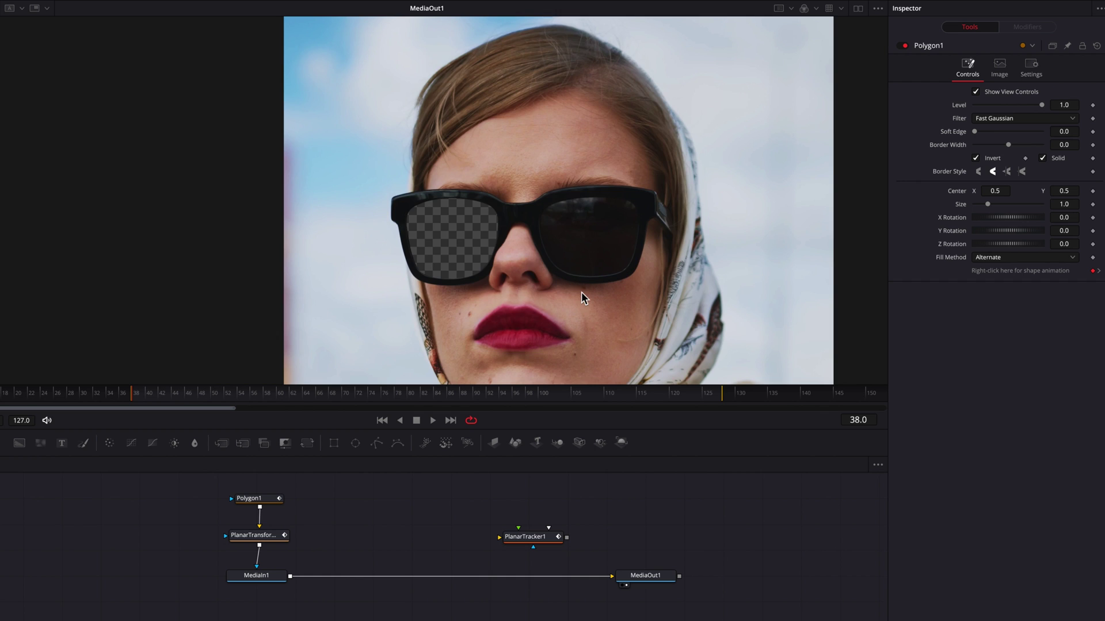
pyautogui.scroll(-3, 533, 234)
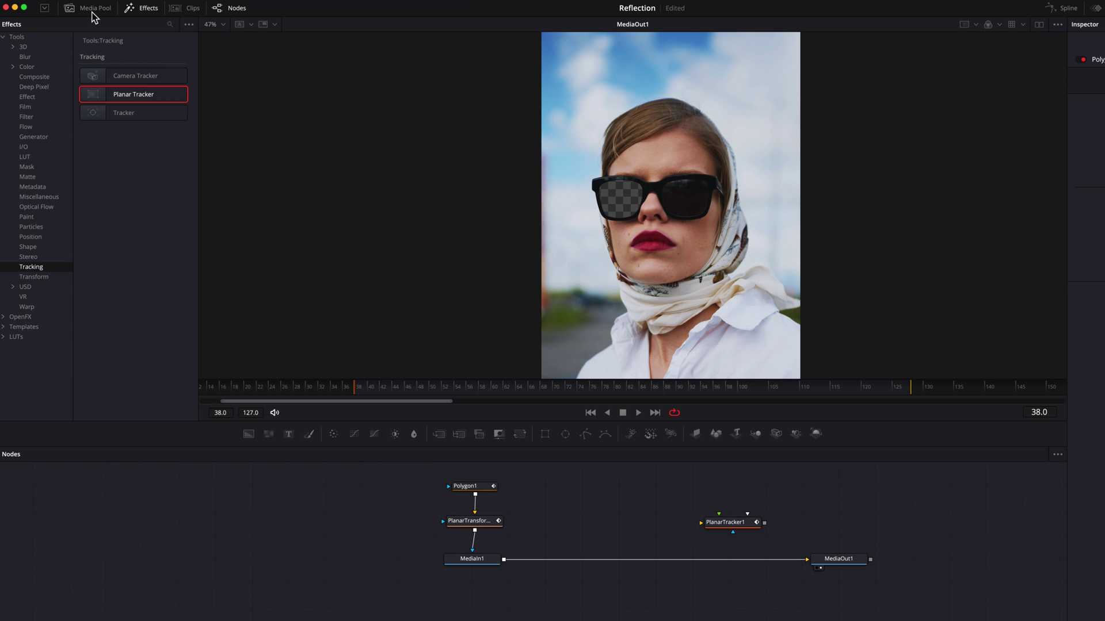
# - Add the road clip from the Media Pool as MediaIn2 and merge it over a Background node
pyautogui.click(94, 8)
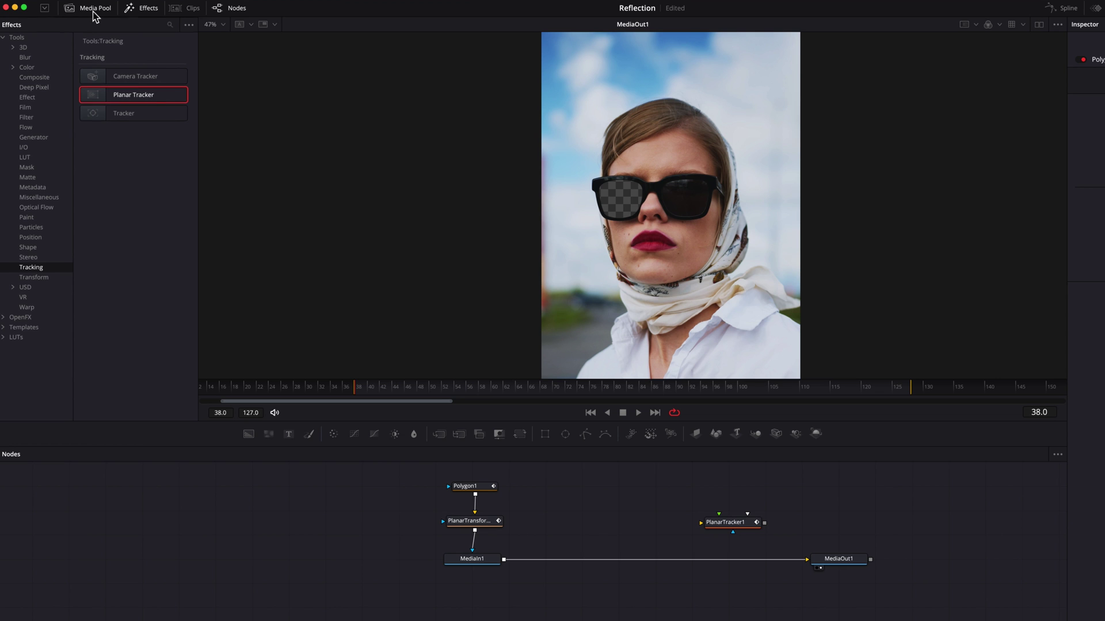
pyautogui.moveTo(163, 55); pyautogui.dragTo(547, 591)
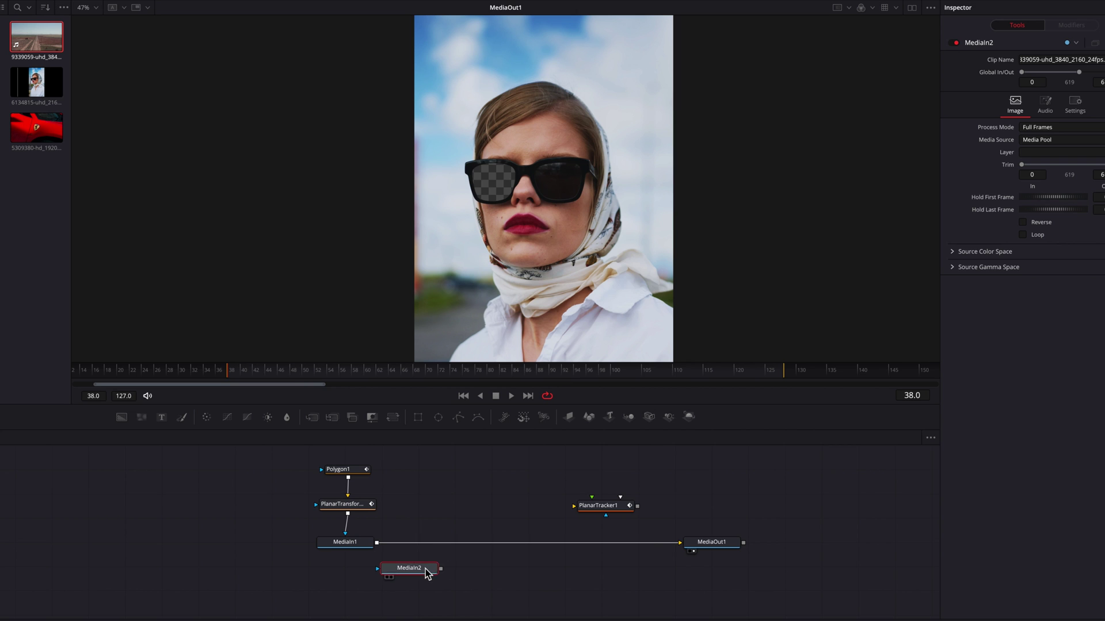
pyautogui.moveTo(426, 569); pyautogui.dragTo(414, 570)
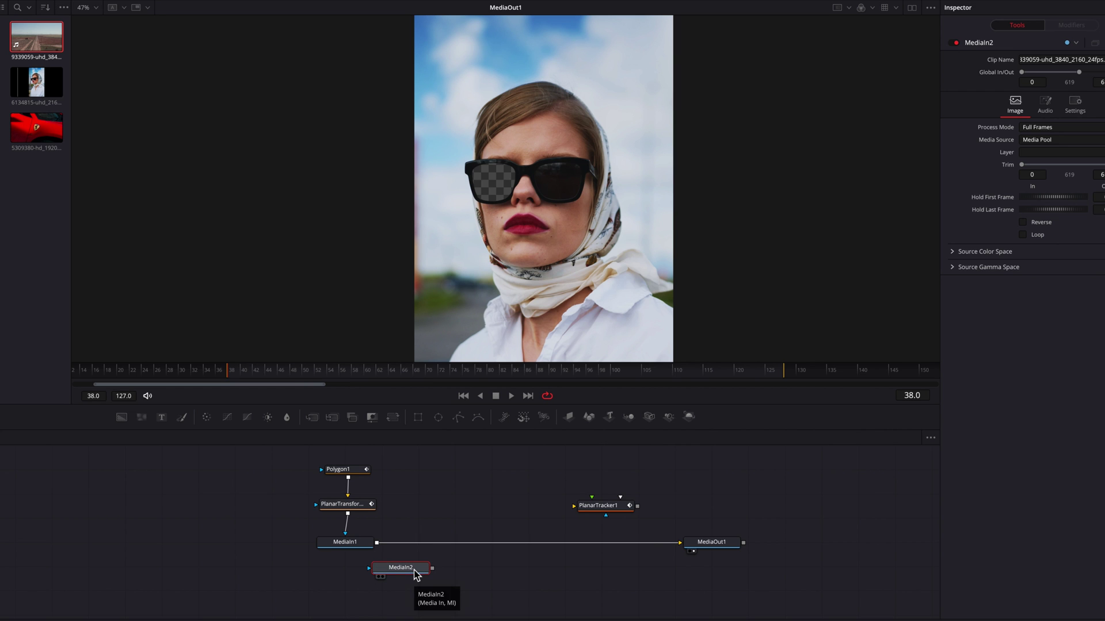
pyautogui.moveTo(122, 417); pyautogui.dragTo(436, 593)
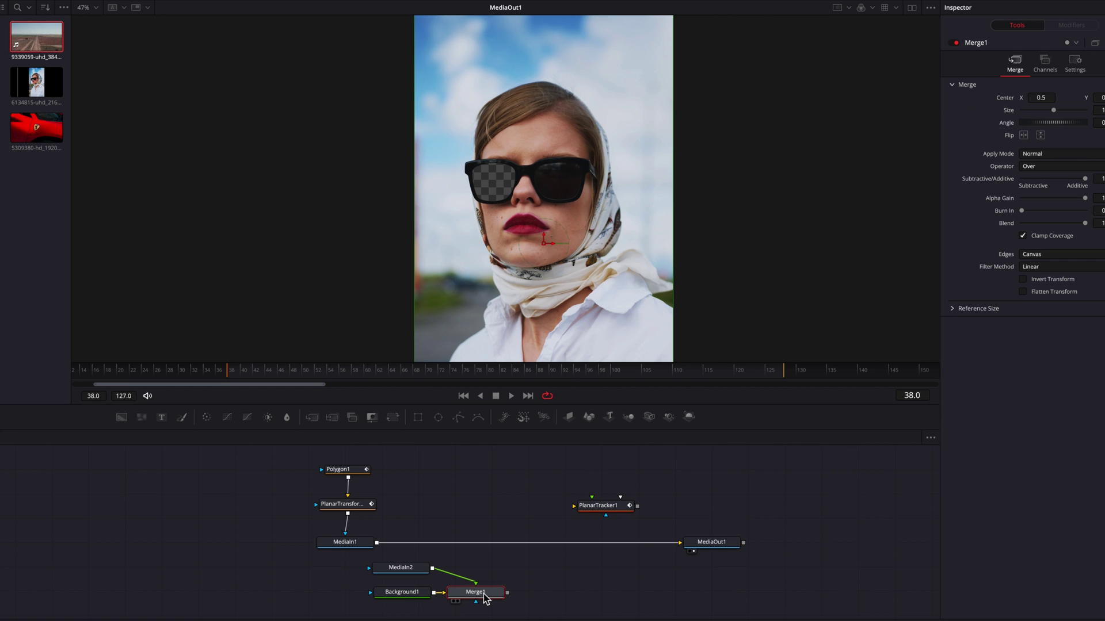
# - Set Background1's alpha to 0 and merge MediaIn1 with Merge1 into a new Merge2
pyautogui.press('1')
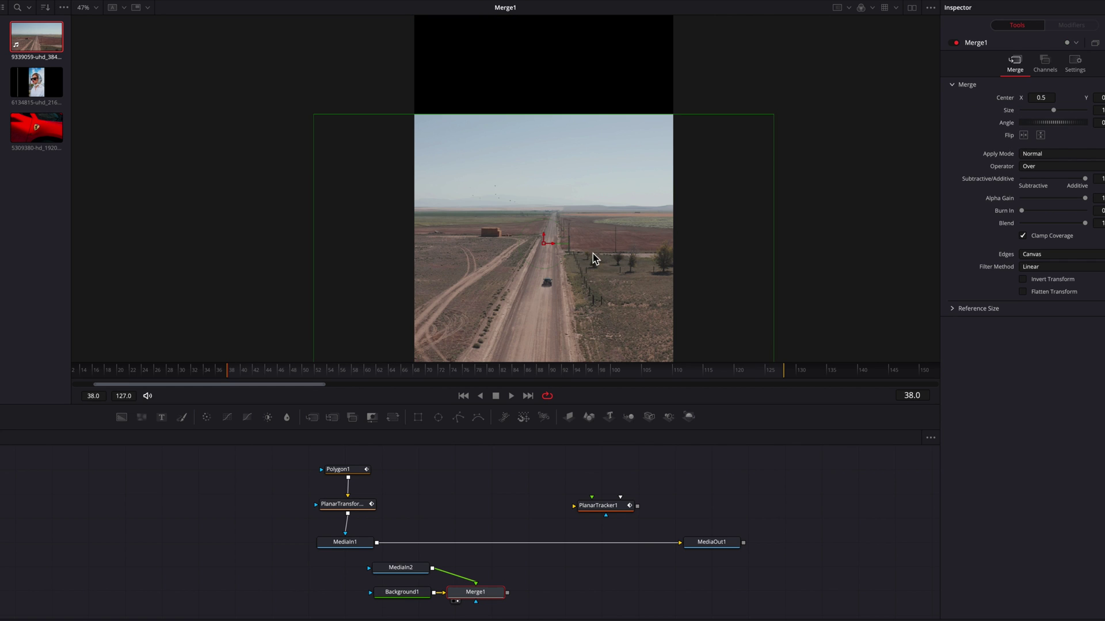
pyautogui.scroll(-3, 593, 253)
pyautogui.hotkey('shift', 'f')
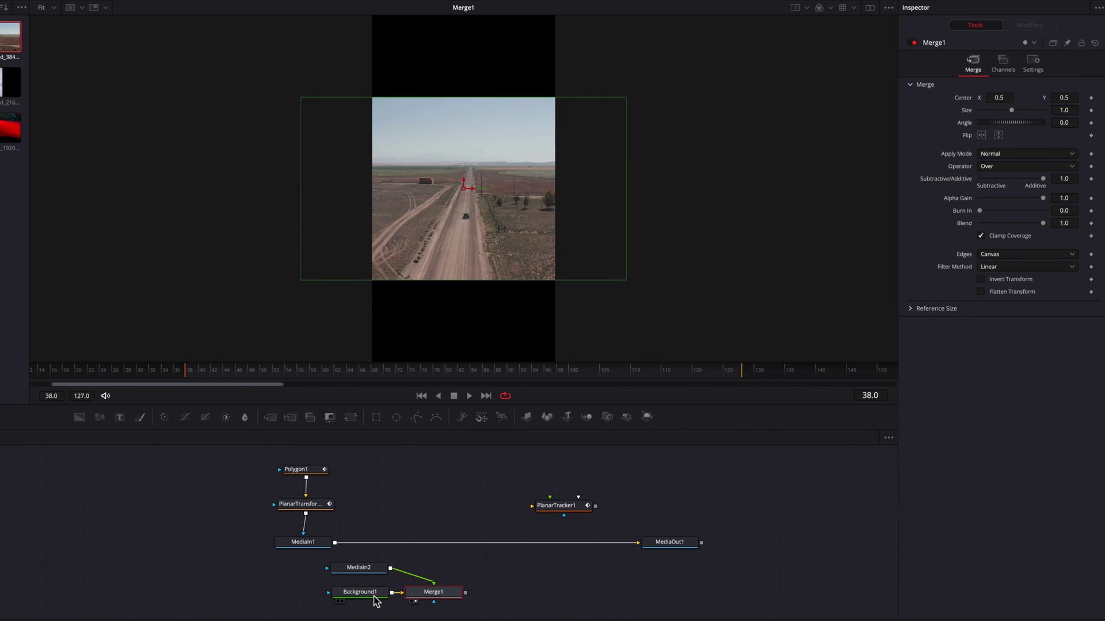
pyautogui.click(370, 596)
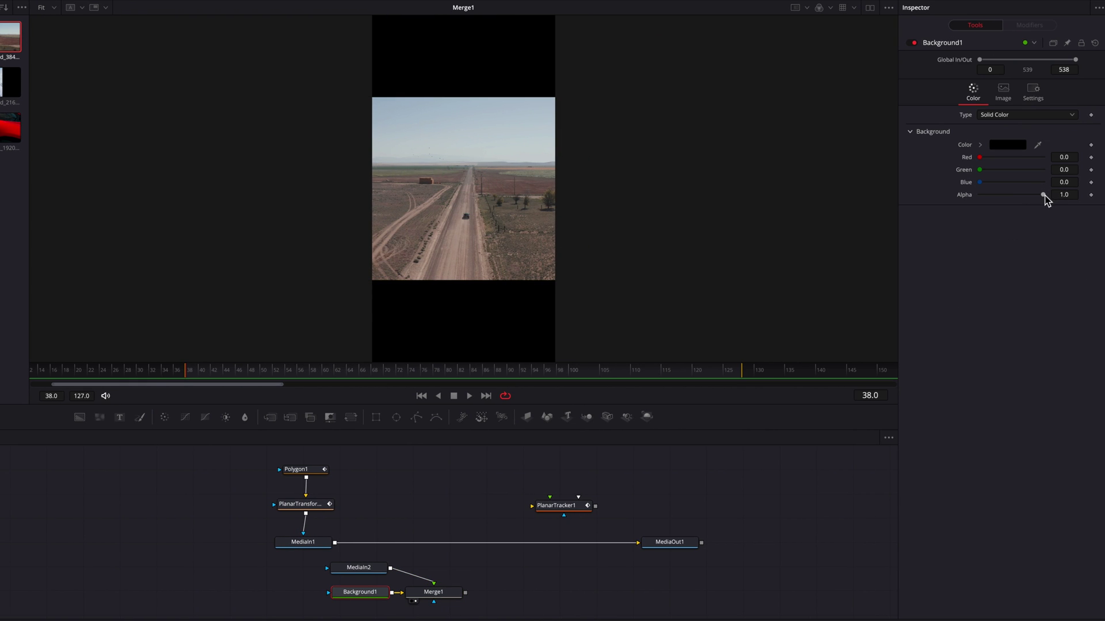
pyautogui.moveTo(1045, 196); pyautogui.dragTo(886, 198)
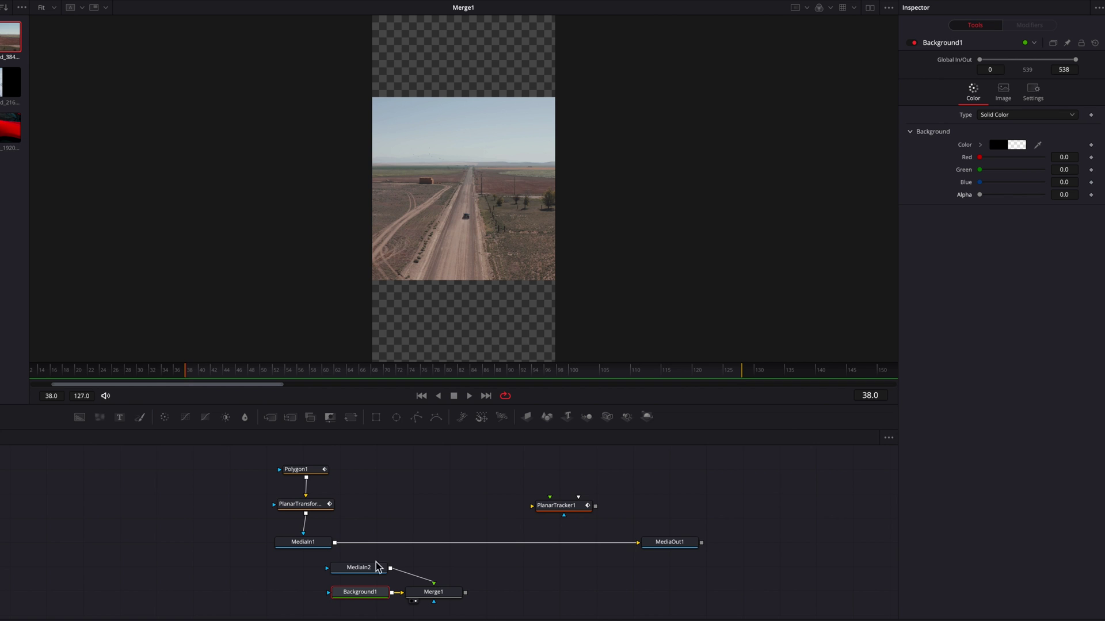
pyautogui.moveTo(336, 543); pyautogui.dragTo(467, 598)
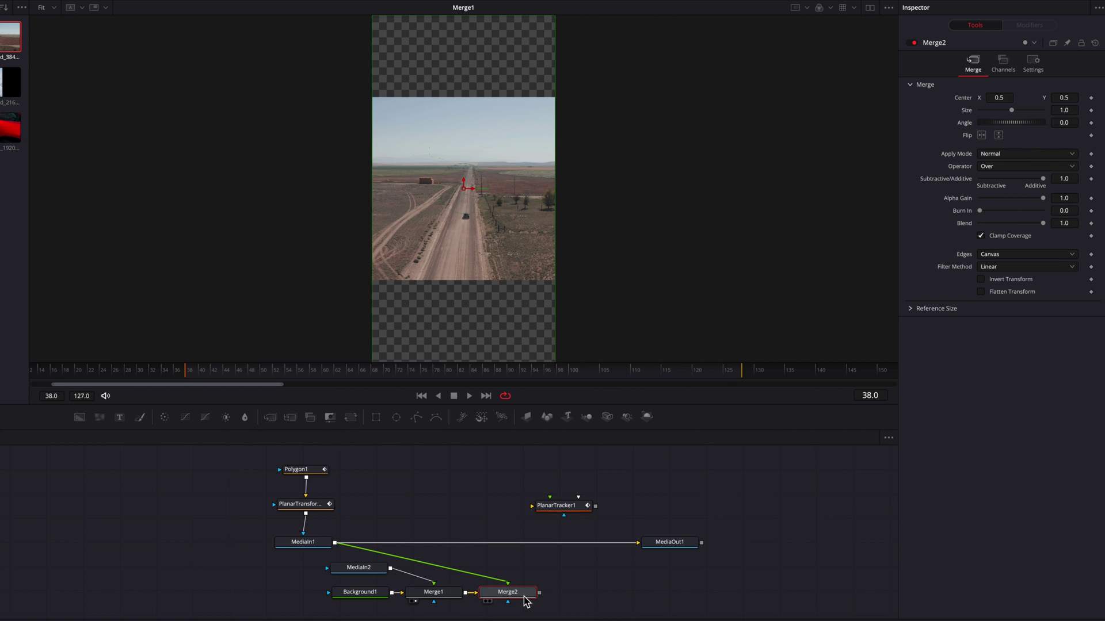
# - View Merge2 and connect it to MediaOut1 as the final output
pyautogui.press('1')
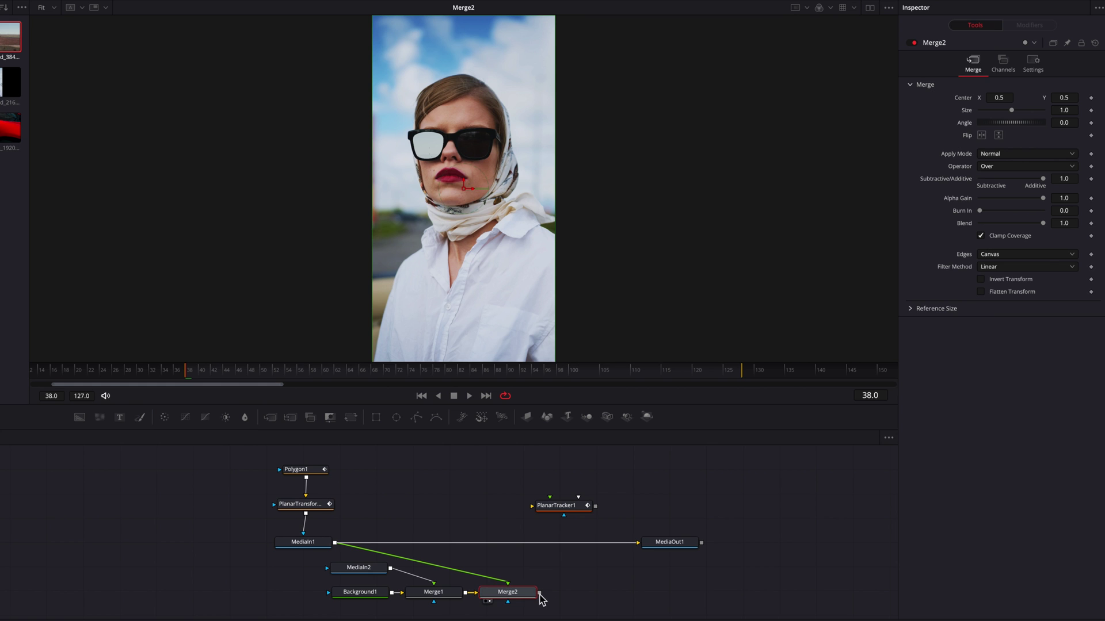
pyautogui.moveTo(541, 593); pyautogui.dragTo(641, 545)
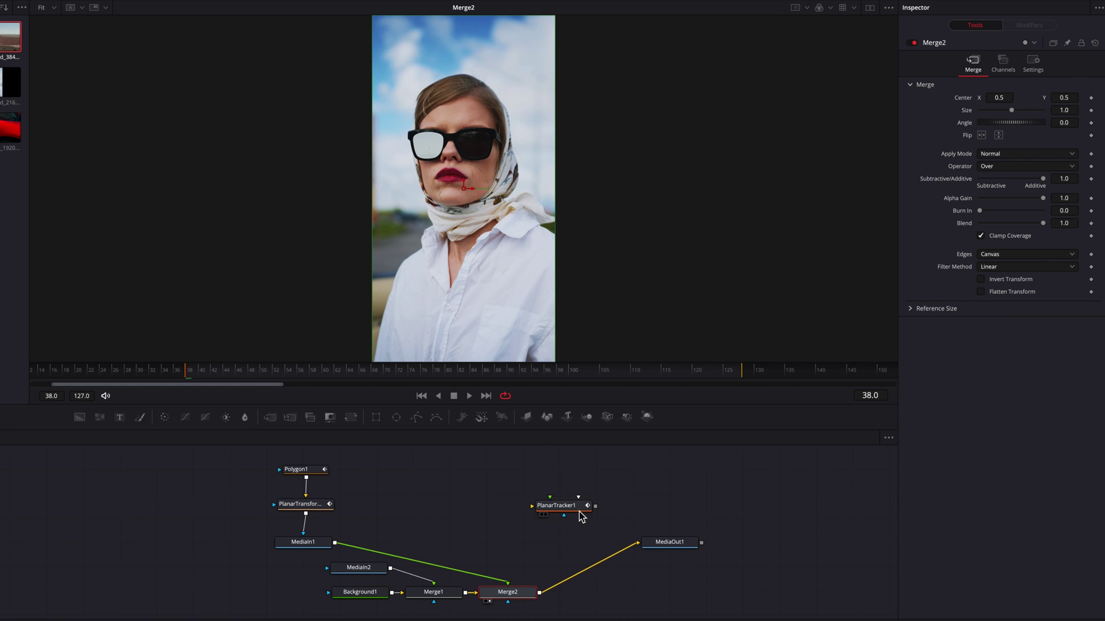
pyautogui.moveTo(579, 507); pyautogui.dragTo(711, 473)
# - Move the road composite nodes left and insert a Transform node between Merge1 and Merge2
pyautogui.moveTo(467, 554); pyautogui.dragTo(322, 608)
pyautogui.moveTo(426, 601); pyautogui.dragTo(299, 599)
pyautogui.moveTo(508, 592); pyautogui.dragTo(427, 592)
pyautogui.scroll(-3, 420, 576)
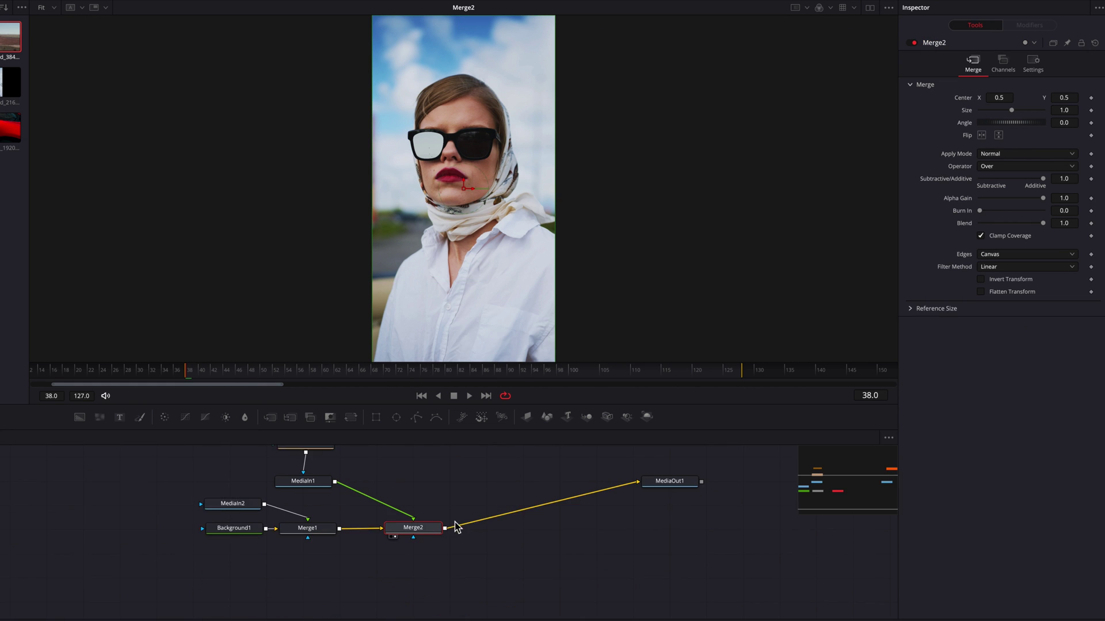
pyautogui.moveTo(233, 472); pyautogui.dragTo(340, 503)
pyautogui.moveTo(202, 481); pyautogui.dragTo(296, 526)
pyautogui.moveTo(299, 513); pyautogui.dragTo(279, 515)
pyautogui.moveTo(351, 416); pyautogui.dragTo(359, 517)
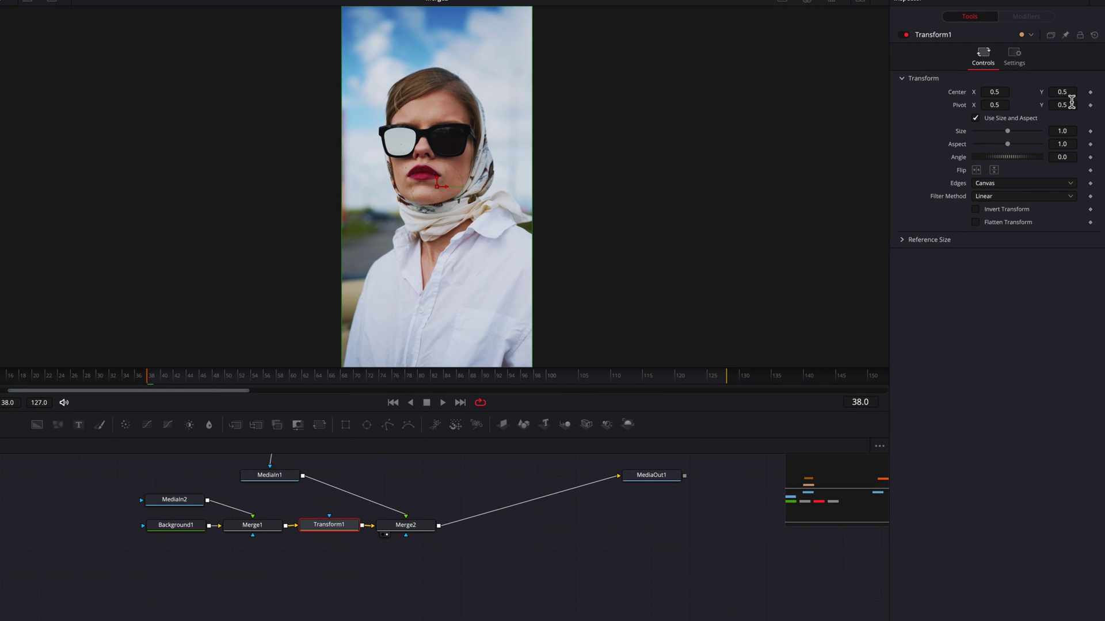
# - Scale the road clip to 0.413, centre it at 0.323, 0.652 inside the left lens, and preview playback
pyautogui.moveTo(1063, 93); pyautogui.dragTo(1057, 128)
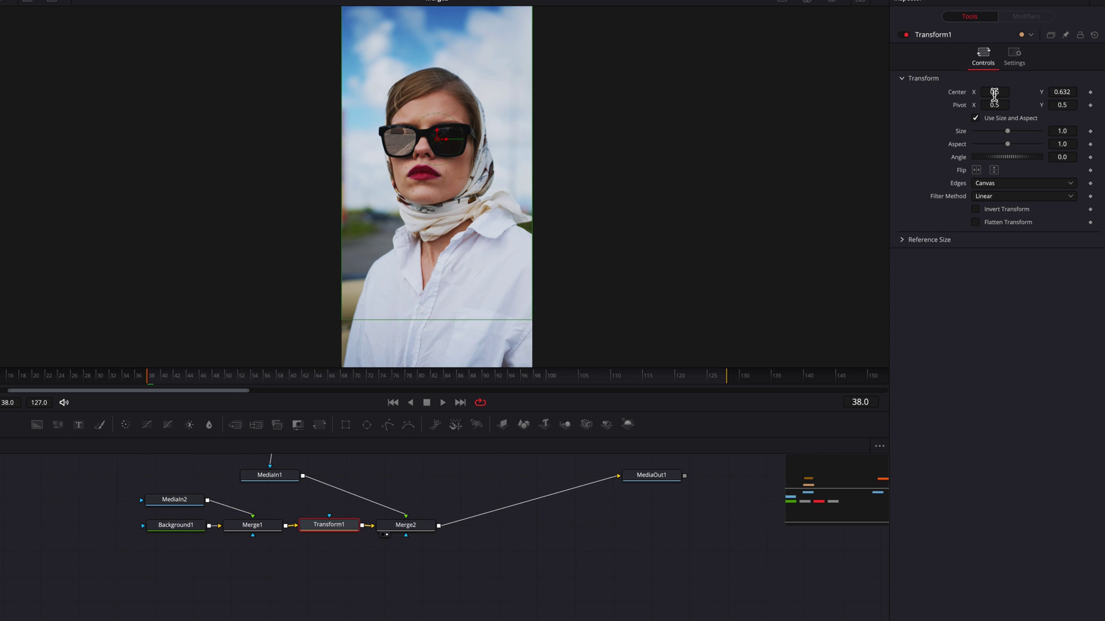
pyautogui.moveTo(994, 94); pyautogui.dragTo(991, 102)
pyautogui.moveTo(1062, 94); pyautogui.dragTo(1060, 106)
pyautogui.moveTo(994, 94); pyautogui.dragTo(991, 102)
pyautogui.moveTo(1062, 131)
pyautogui.mouseDown()
pyautogui.moveTo(1057, 147)
pyautogui.moveTo(1065, 133)
pyautogui.mouseUp()
pyautogui.moveTo(1064, 92); pyautogui.dragTo(1061, 107)
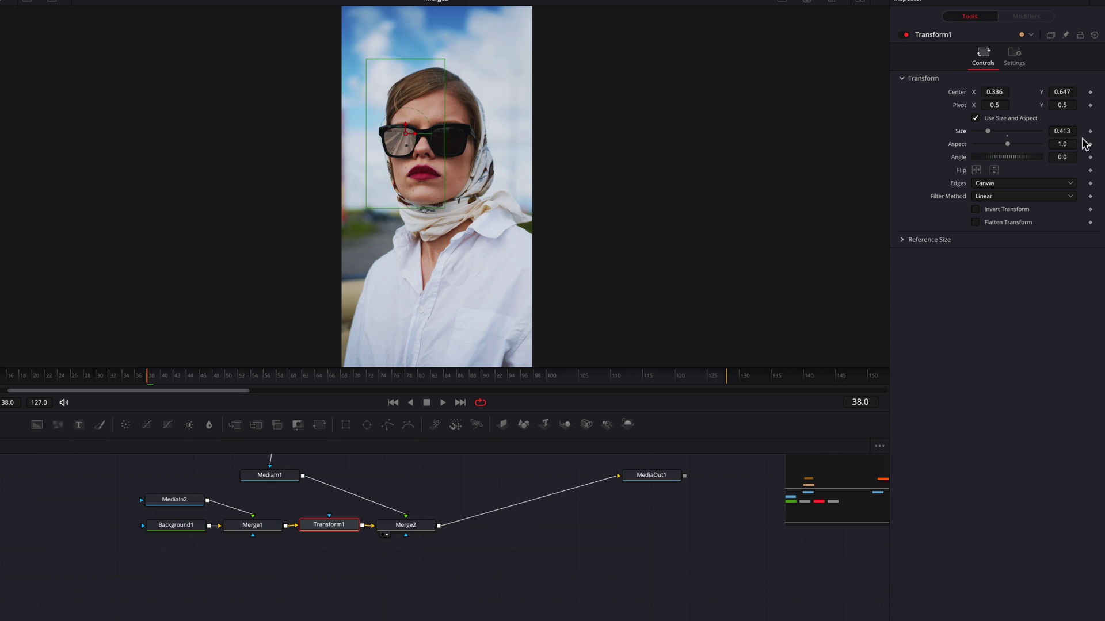
pyautogui.moveTo(994, 93); pyautogui.dragTo(993, 99)
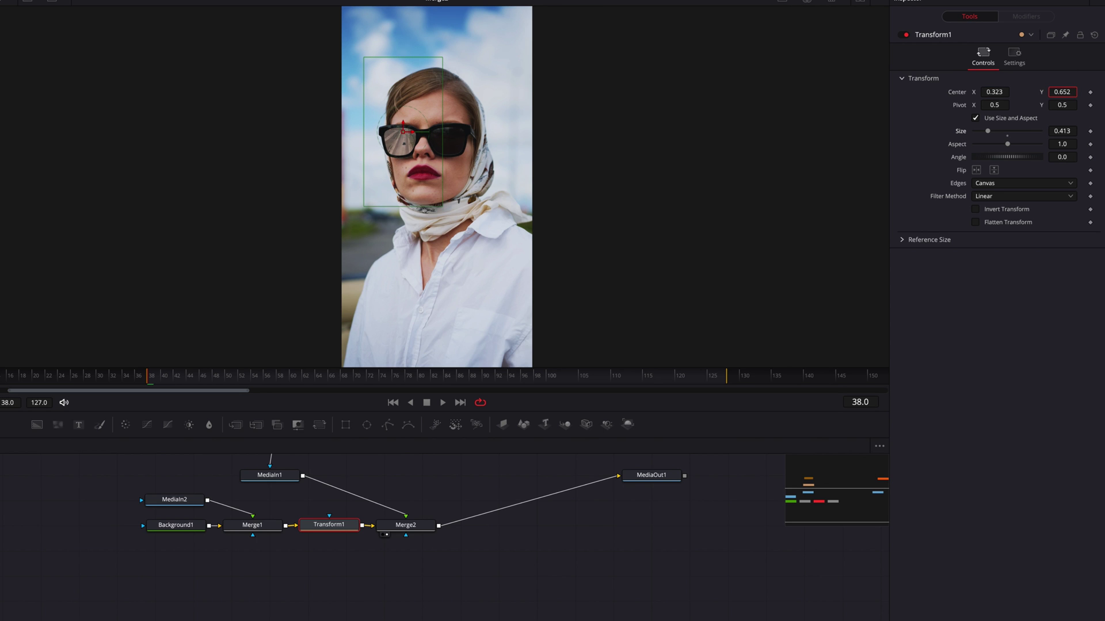
pyautogui.click(567, 547)
pyautogui.press('space')
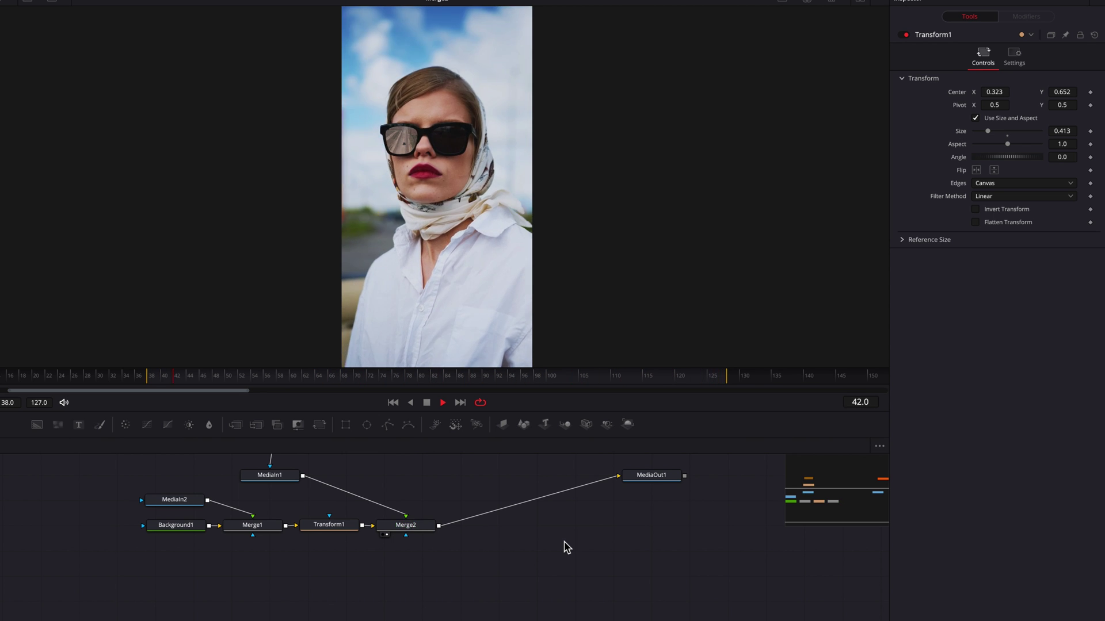
# - Stop playback and shift the Merge2 node further right in the node graph
pyautogui.press('space')
pyautogui.scroll(6, 401, 151)
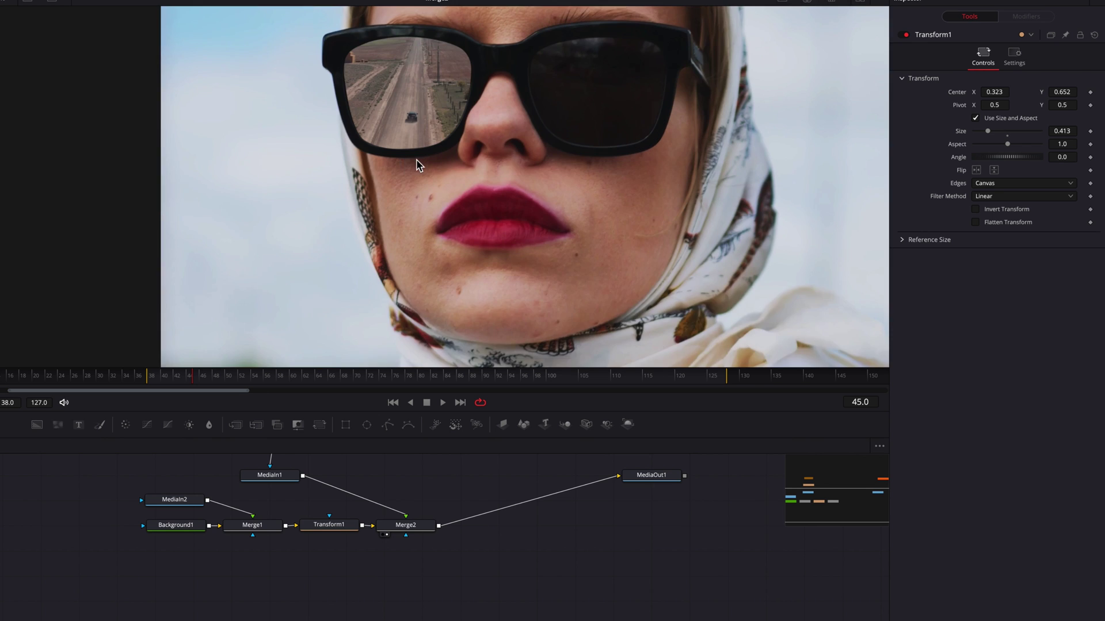
pyautogui.scroll(-6, 405, 224)
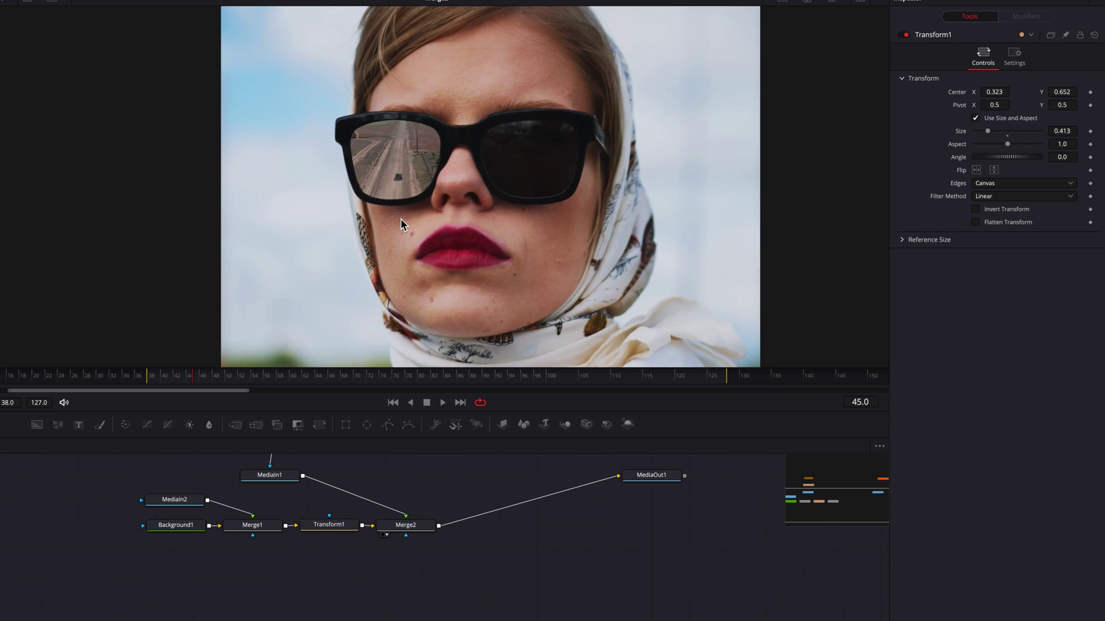
pyautogui.moveTo(428, 527); pyautogui.dragTo(484, 534)
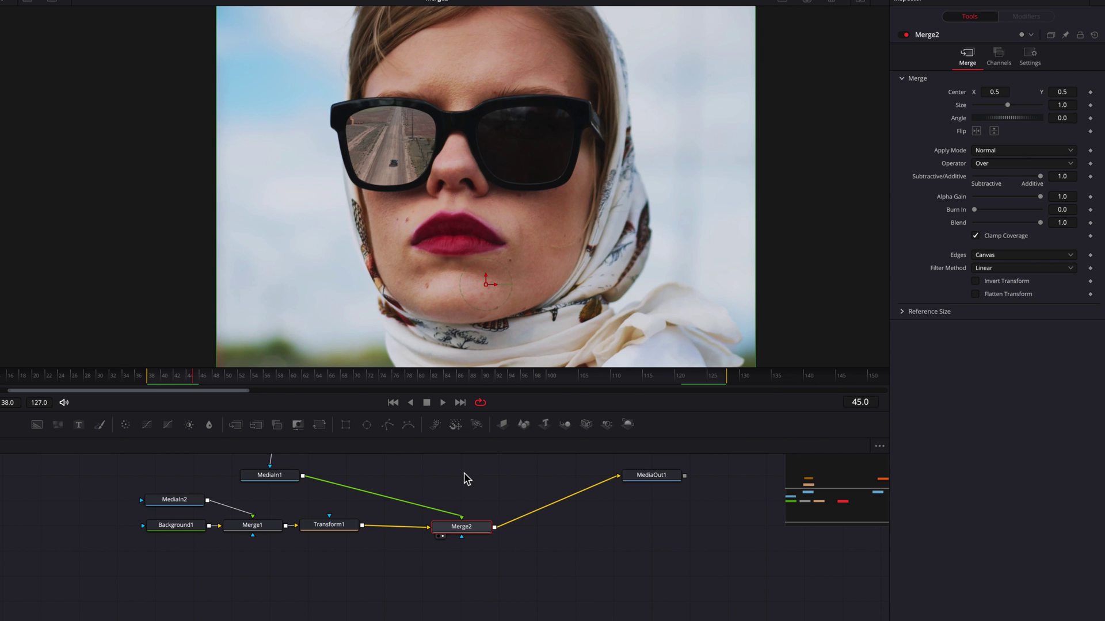
pyautogui.scroll(2, 465, 489)
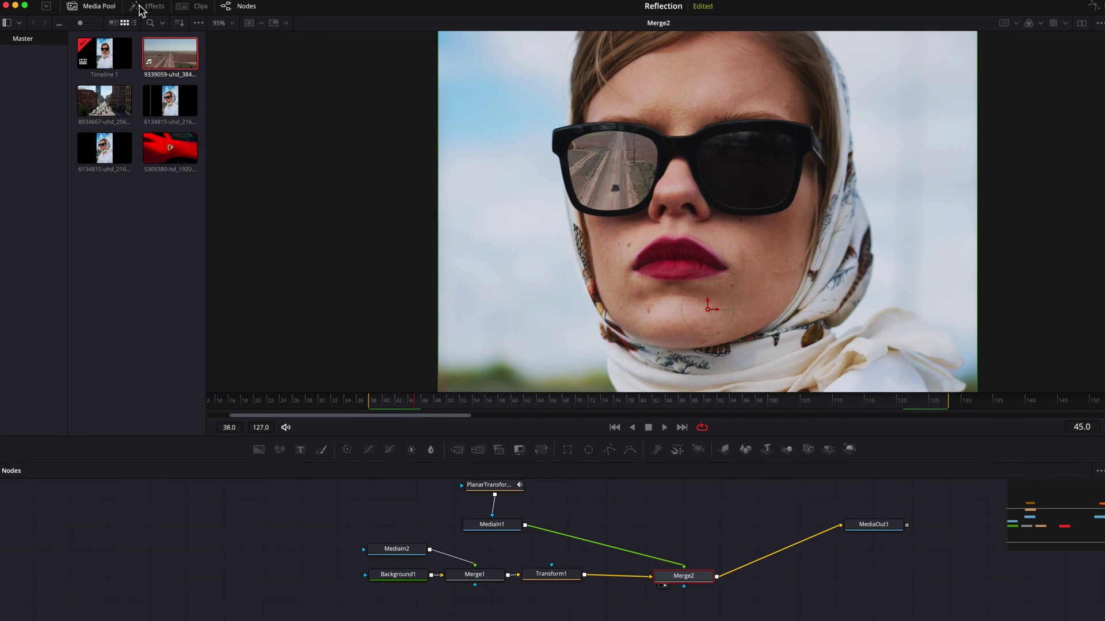
# - Insert a Shadow node with softness 0.00343 after MediaIn1, and Brightness Contrast between Transform1 and Merge2
pyautogui.click(154, 7)
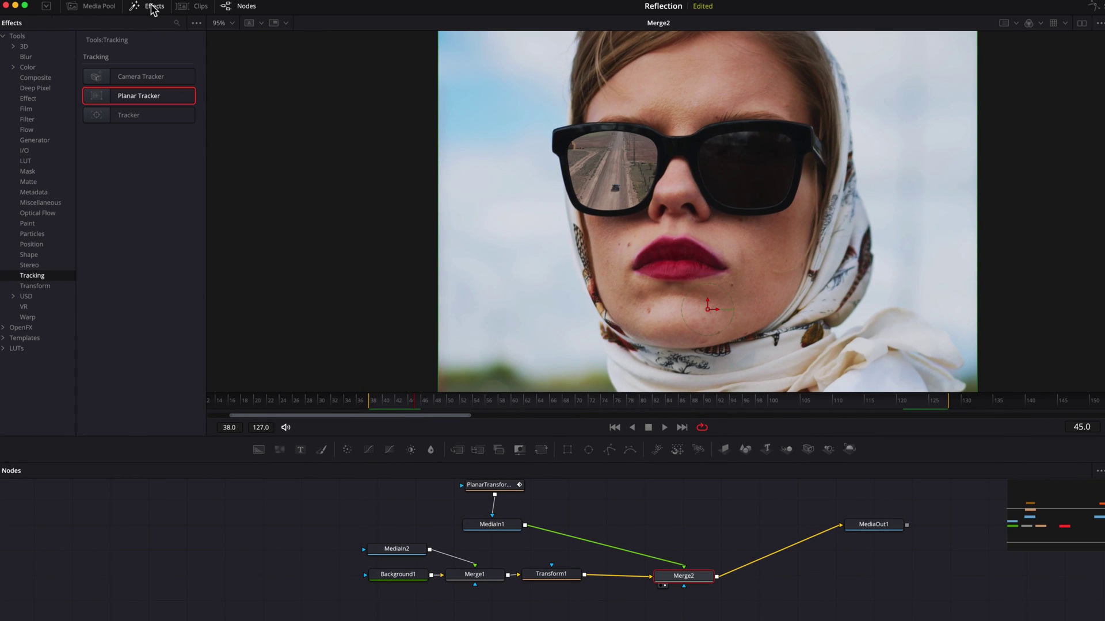
pyautogui.click(38, 100)
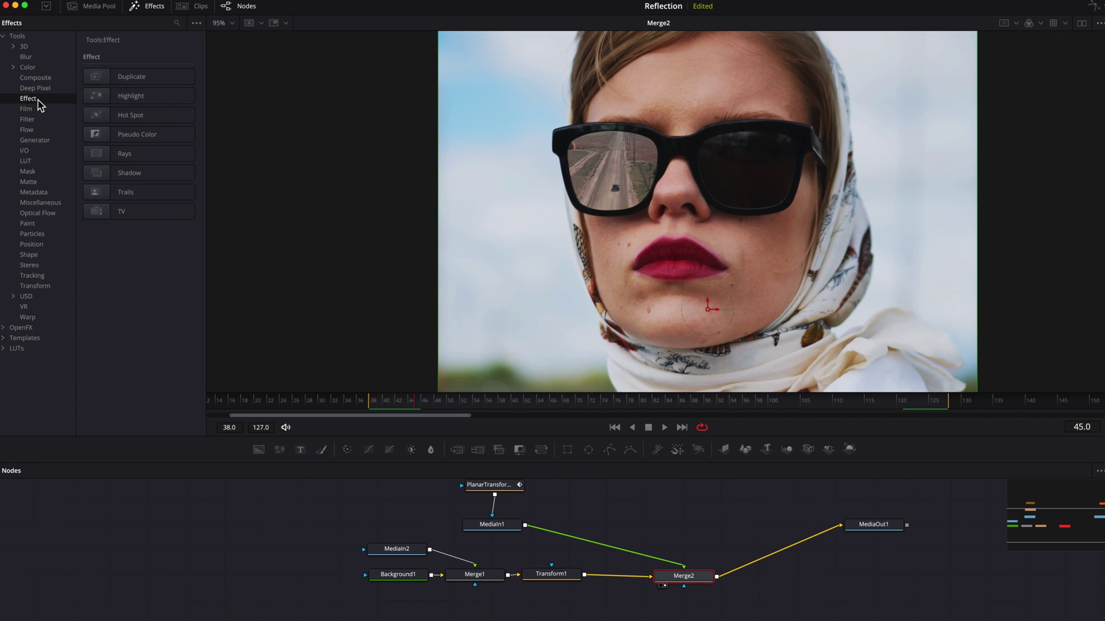
pyautogui.moveTo(143, 175); pyautogui.dragTo(584, 534)
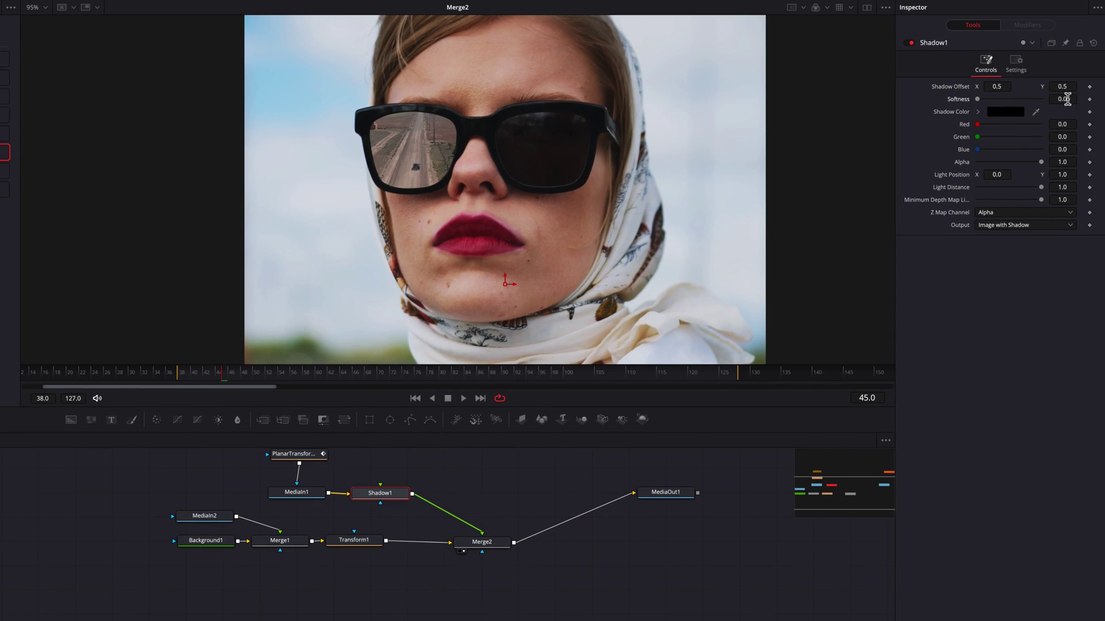
pyautogui.moveTo(1065, 99); pyautogui.dragTo(1066, 99)
pyautogui.moveTo(1068, 99); pyautogui.dragTo(1067, 99)
pyautogui.moveTo(219, 420); pyautogui.dragTo(534, 545)
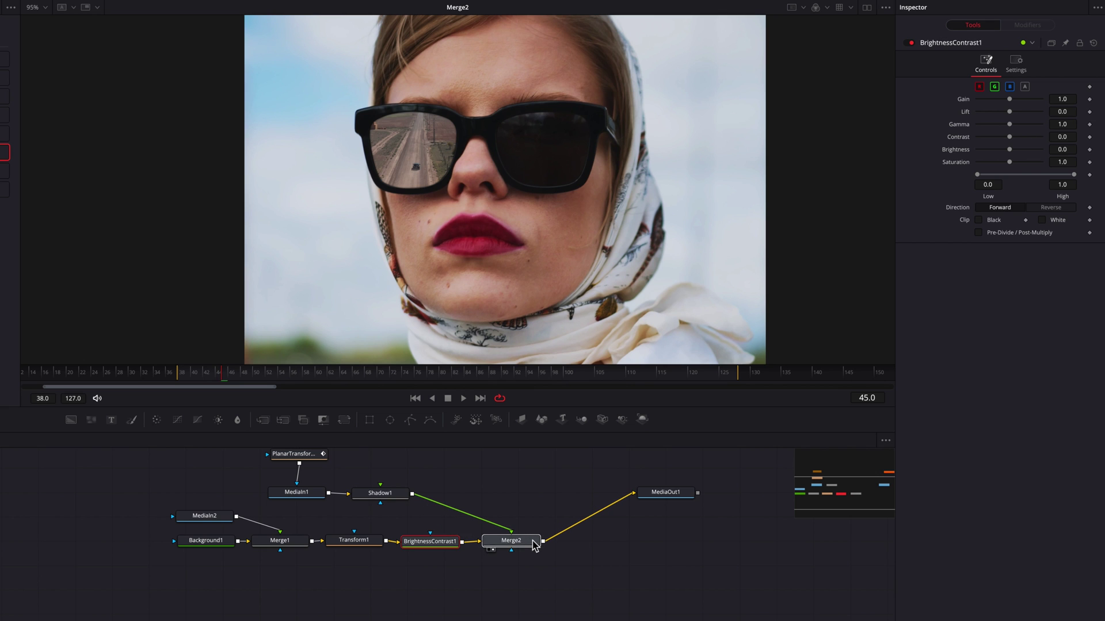
# - Set BrightnessContrast1 to gain 0.696, lift -0.133 and gamma 0.903, fitting the portrait in the viewer
pyautogui.click(431, 544)
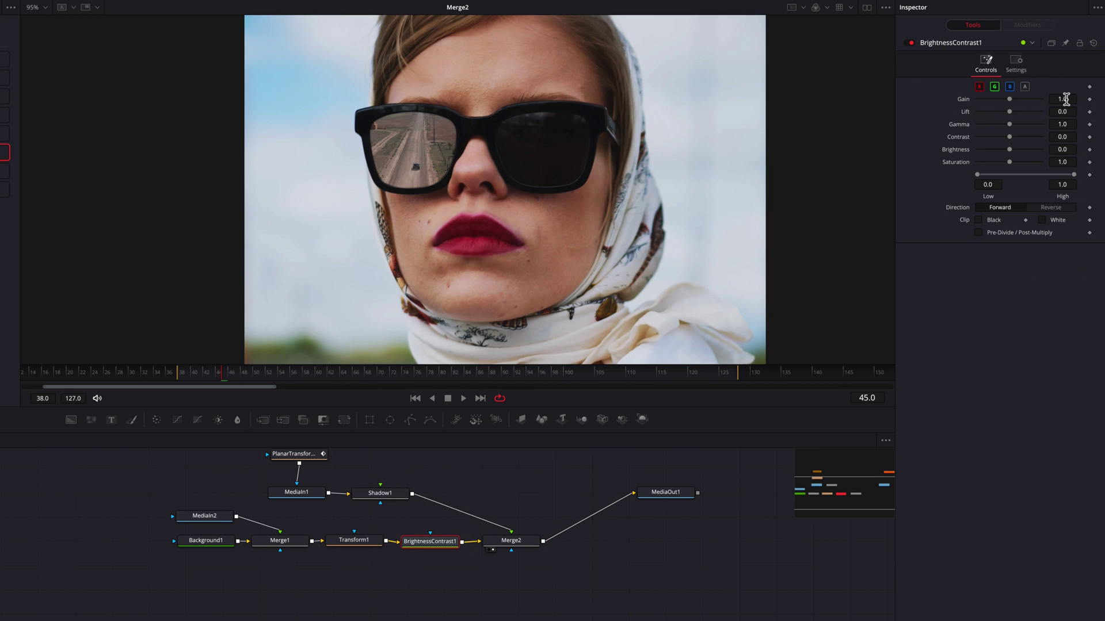
pyautogui.moveTo(1065, 99); pyautogui.dragTo(1044, 124)
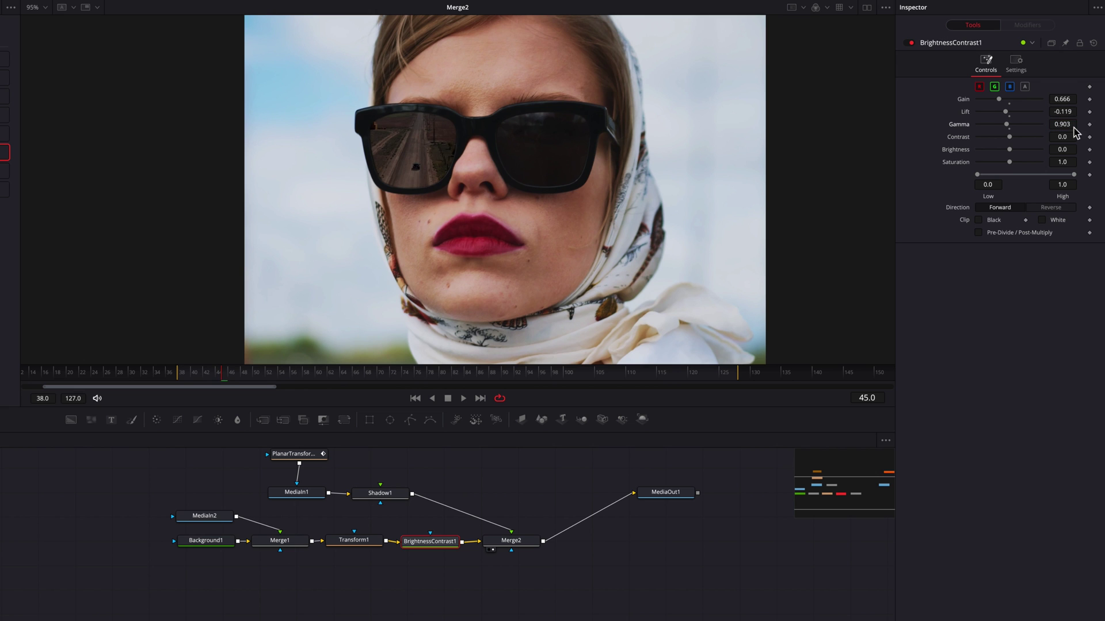
pyautogui.hotkey('ctrl', 'f')
pyautogui.scroll(3, 429, 155)
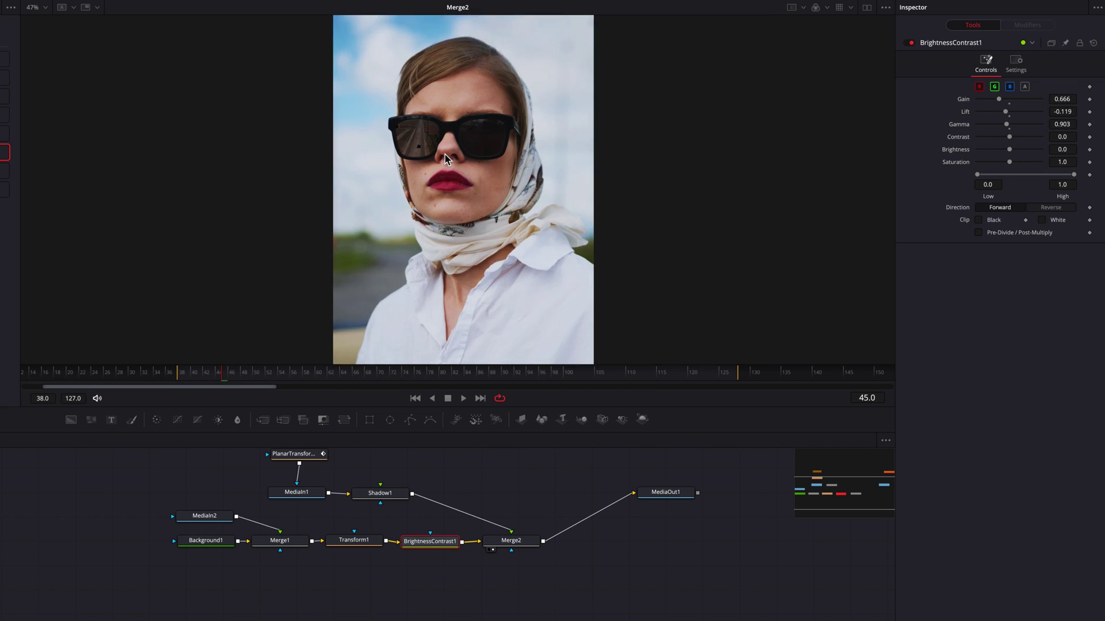
pyautogui.moveTo(1067, 99); pyautogui.dragTo(1057, 112)
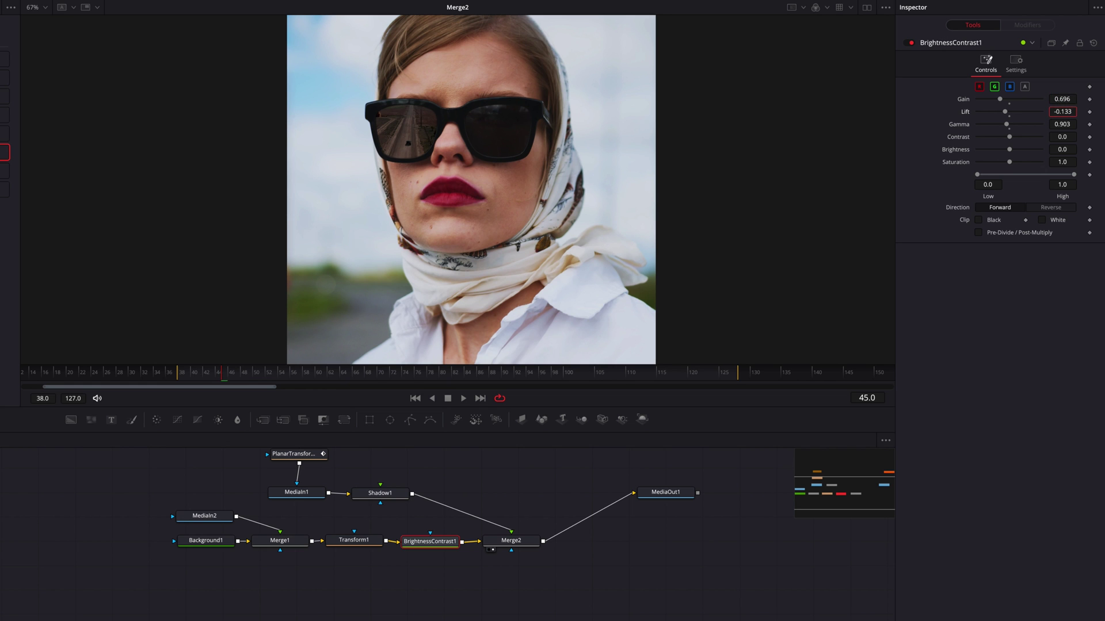
# - Play back the darkened reflection, then return the playhead to frame 38
pyautogui.click(667, 574)
pyautogui.press('space')
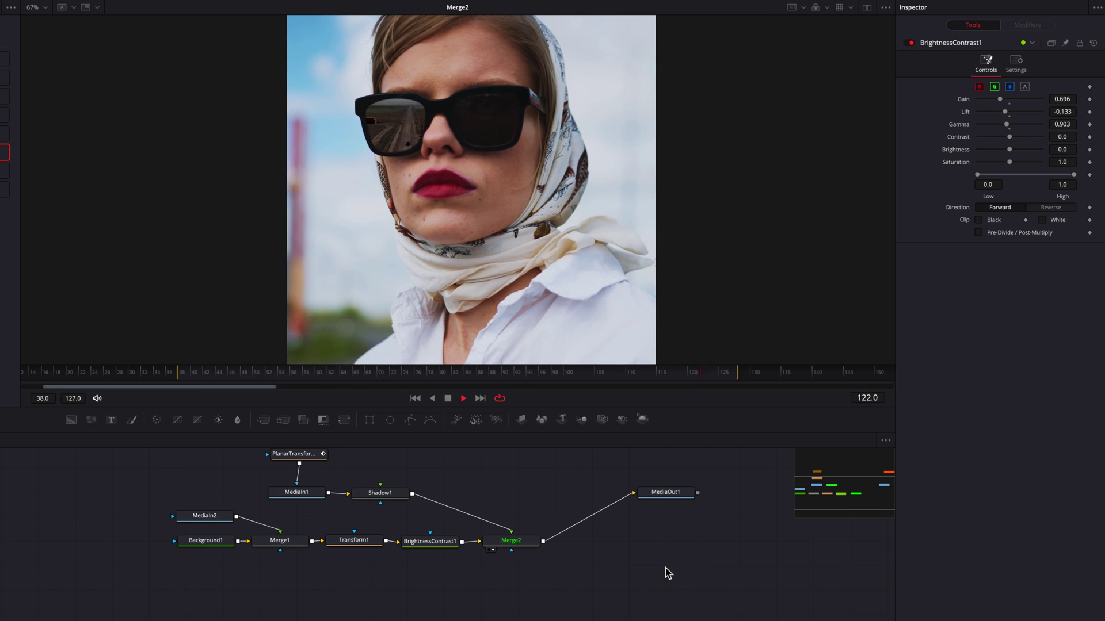
pyautogui.press('space')
pyautogui.moveTo(350, 374); pyautogui.dragTo(185, 376)
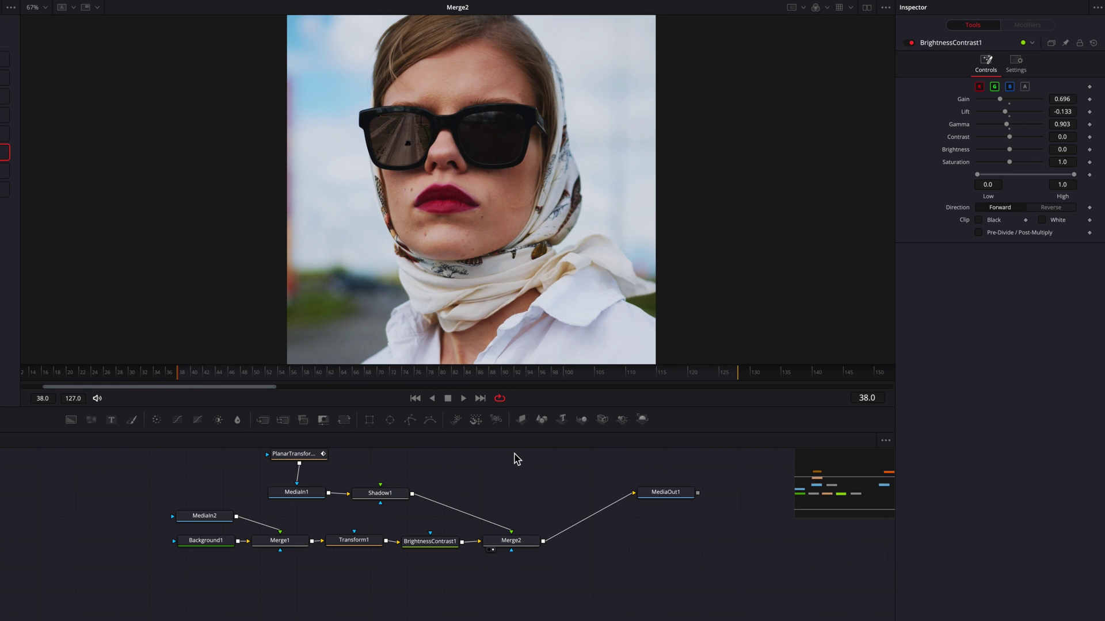
# - Move MediaOut1 far to the right of Merge2 in the node graph
pyautogui.click(510, 541)
pyautogui.scroll(2, 546, 489)
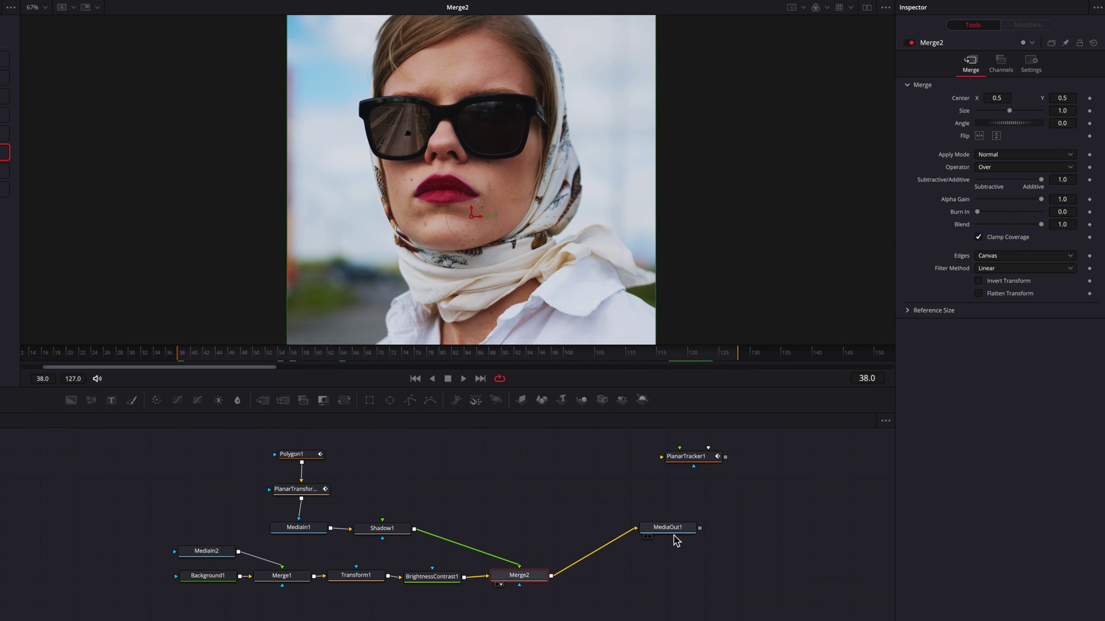
pyautogui.moveTo(670, 528); pyautogui.dragTo(820, 568)
pyautogui.moveTo(593, 530); pyautogui.dragTo(582, 527)
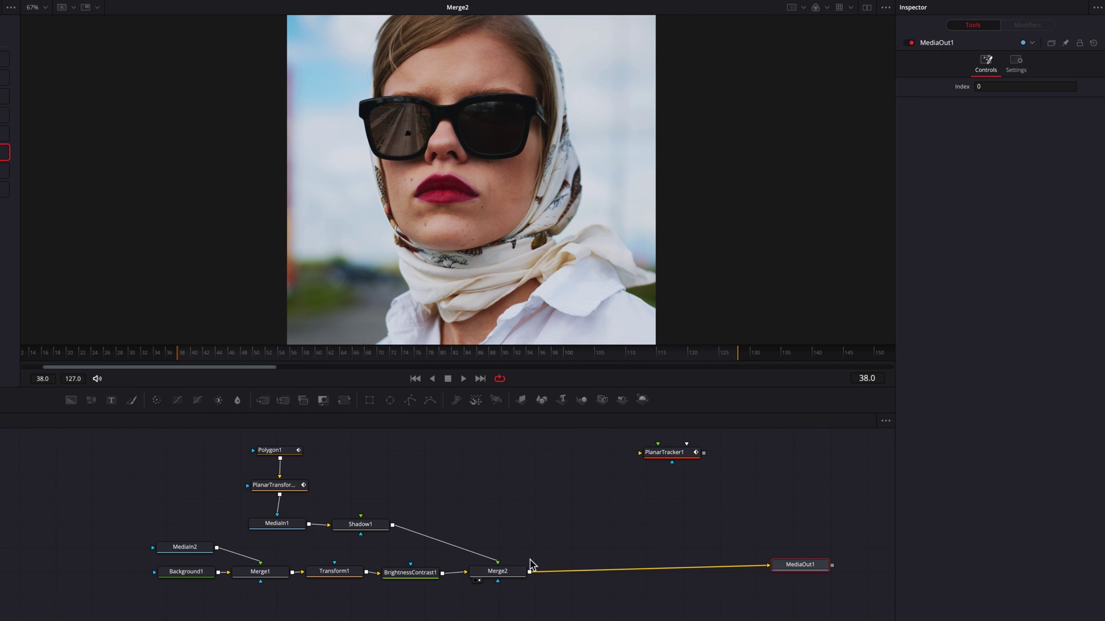
pyautogui.click(515, 577)
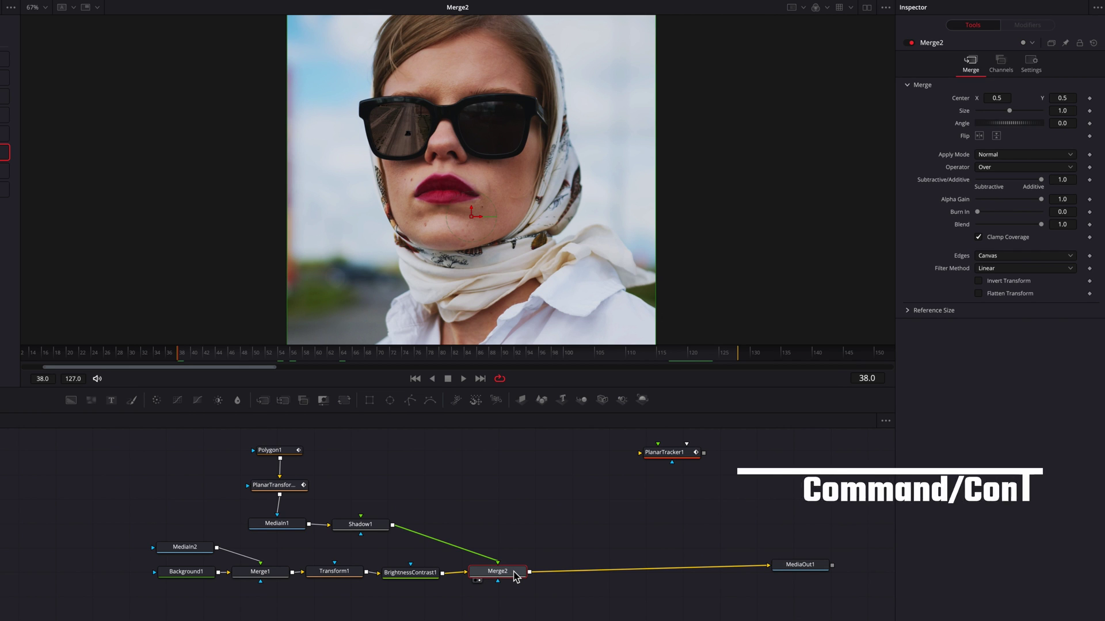
# - Swap Merge2's inputs with Ctrl+T and feed PlanarTransform1 into Merge2's mask input
pyautogui.hotkey('ctrl', 't')
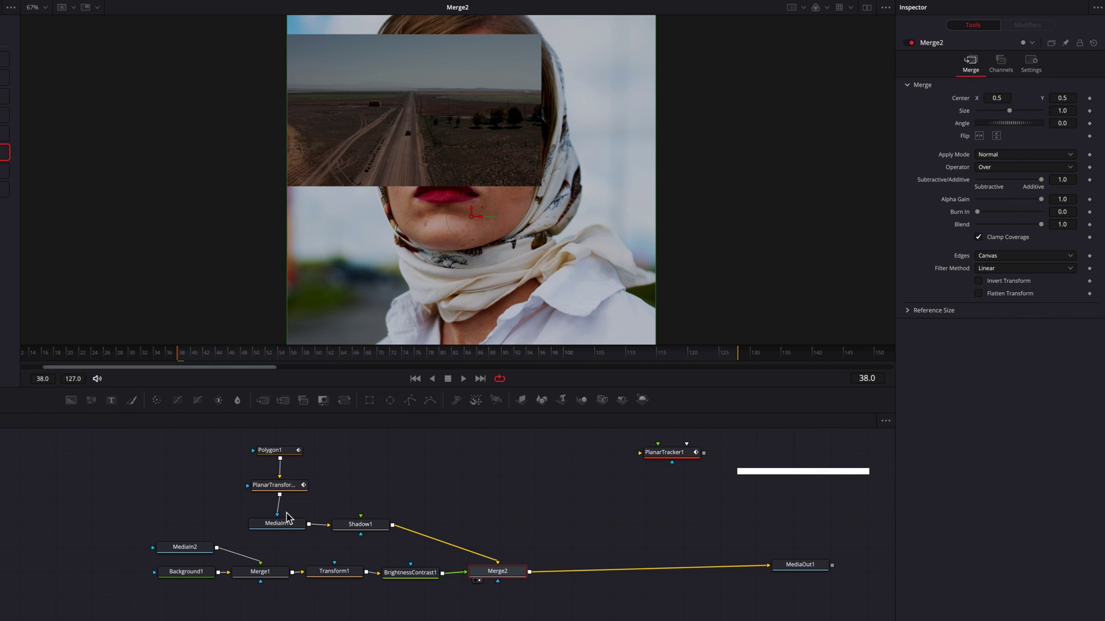
pyautogui.moveTo(278, 516); pyautogui.dragTo(503, 582)
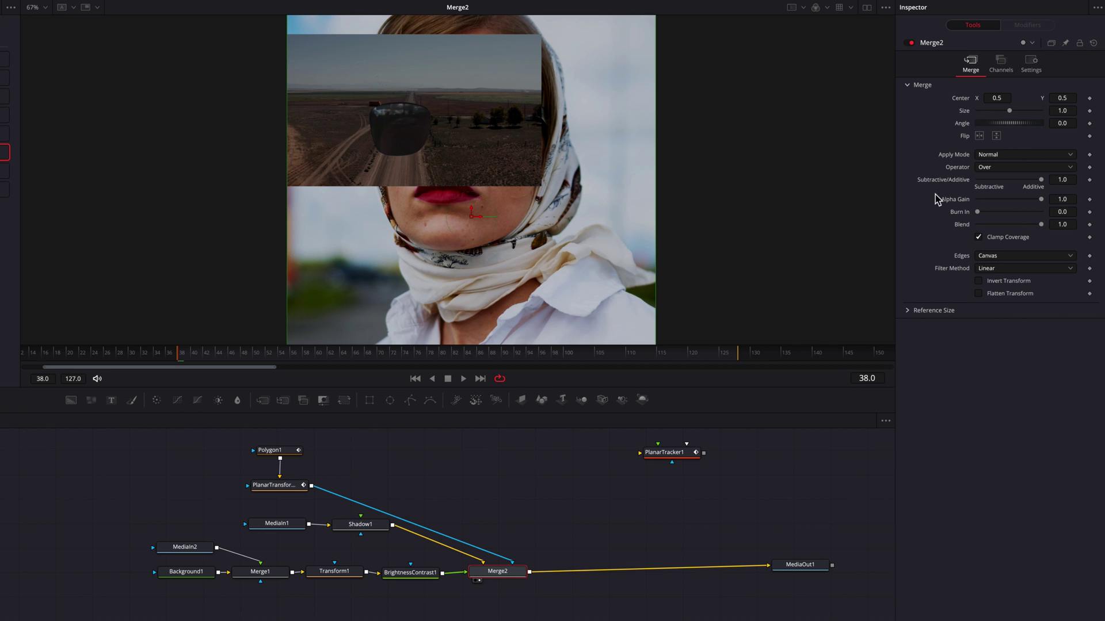
# - Uncheck Invert on the Polygon1 lens mask and reselect Merge2
pyautogui.click(283, 451)
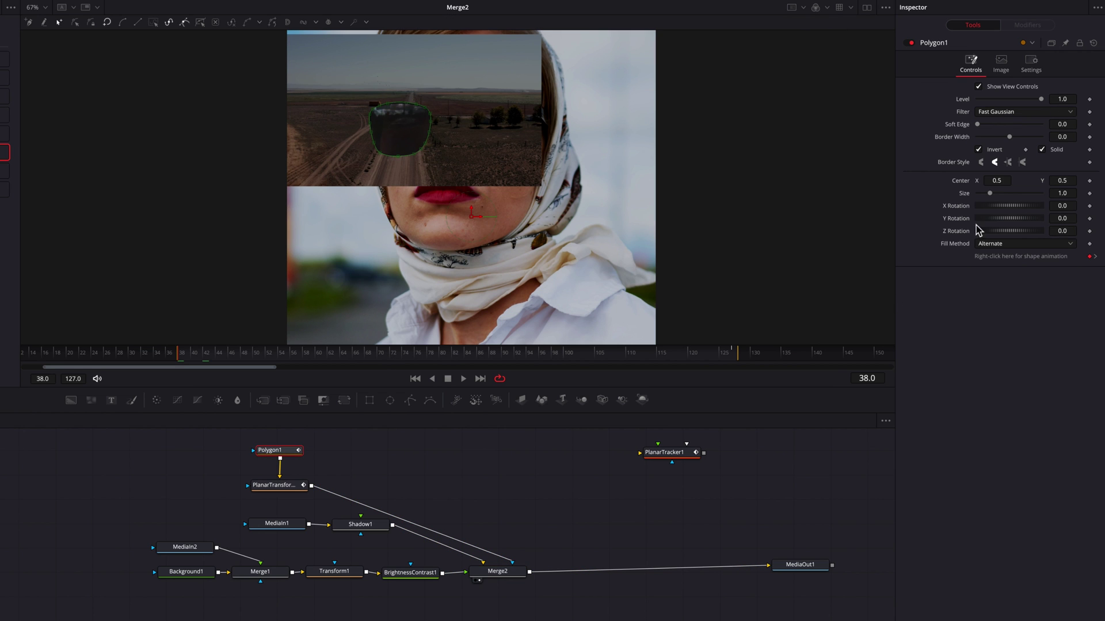
pyautogui.click(979, 149)
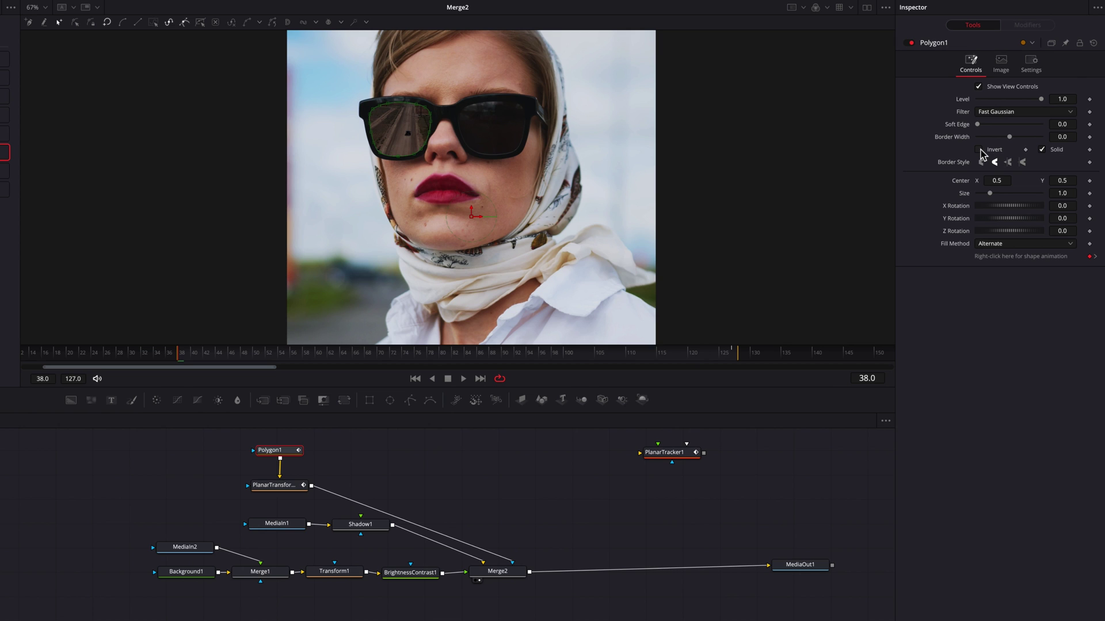
pyautogui.click(552, 491)
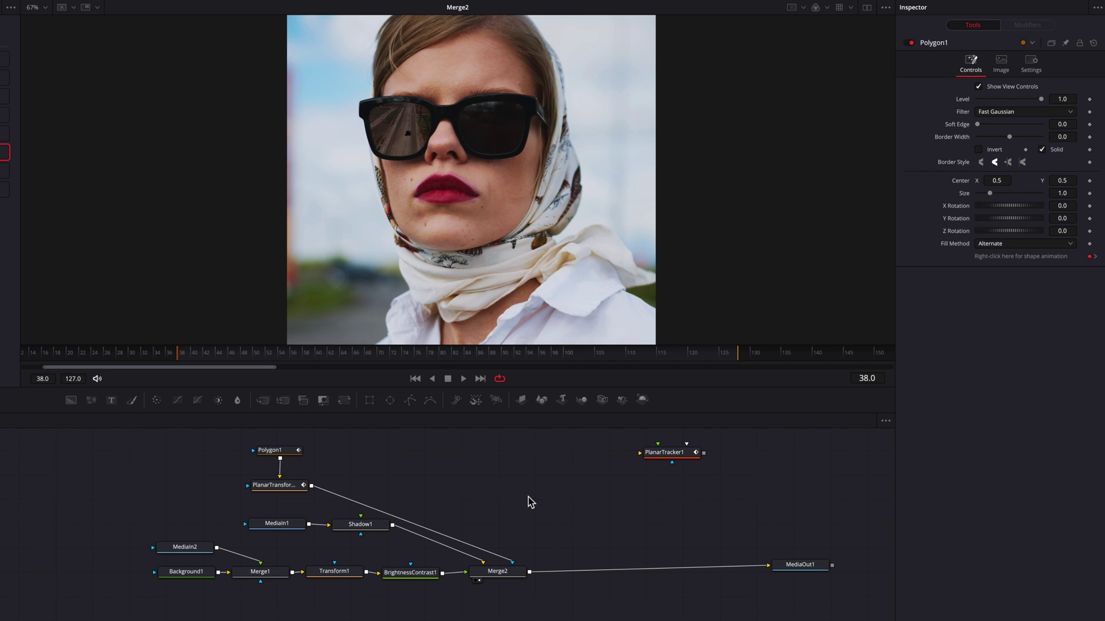
pyautogui.click(502, 572)
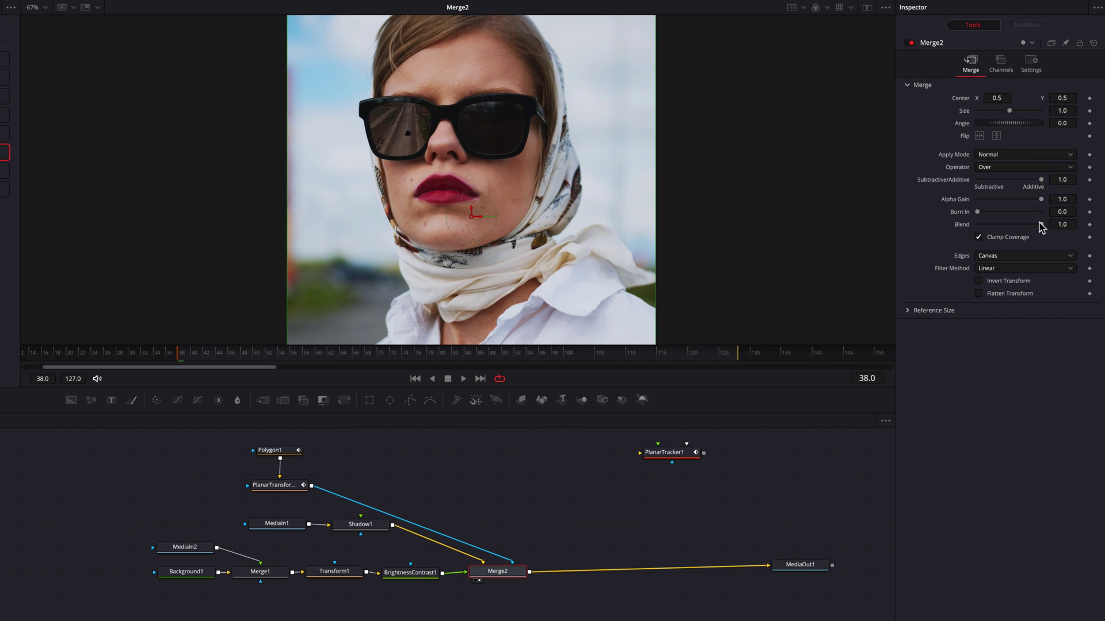
# - Adjust Merge2's Blend to compare reflection strength, fit the frame, and pause on frame 47
pyautogui.moveTo(1042, 225); pyautogui.dragTo(1019, 226)
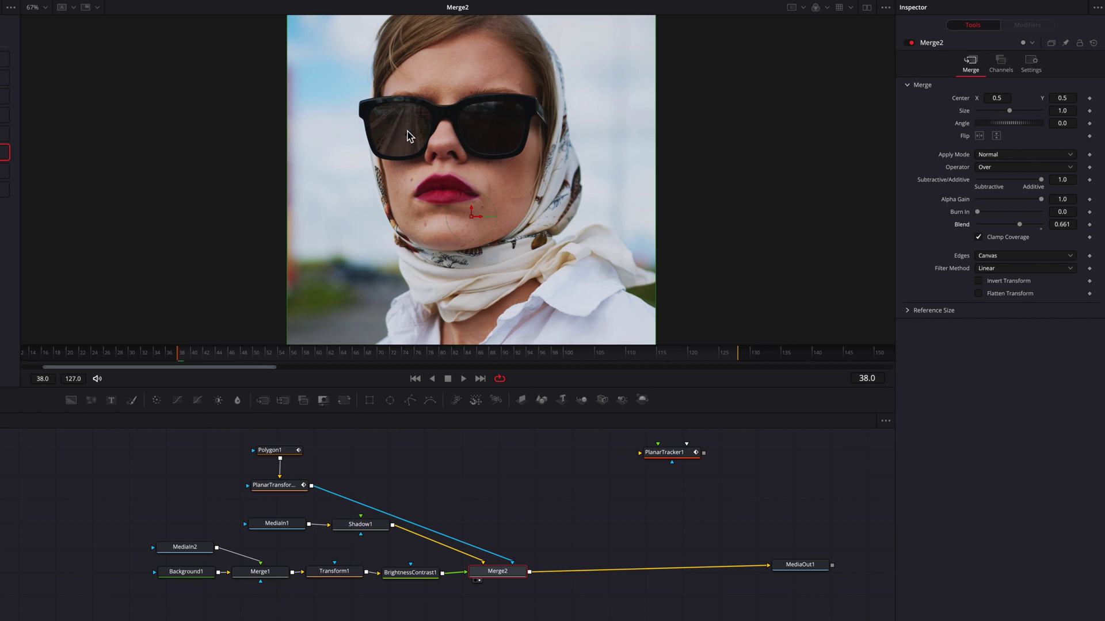
pyautogui.scroll(5, 407, 131)
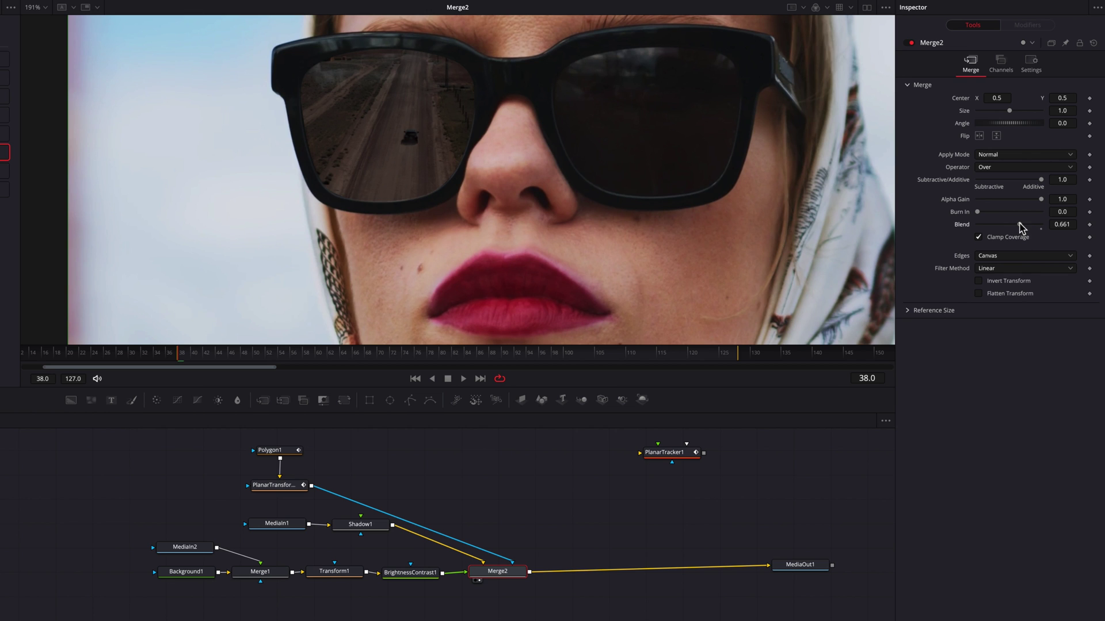
pyautogui.moveTo(1020, 227)
pyautogui.mouseDown()
pyautogui.moveTo(952, 230)
pyautogui.moveTo(1018, 234)
pyautogui.mouseUp()
pyautogui.moveTo(1019, 230); pyautogui.dragTo(1019, 230)
pyautogui.hotkey('shift', 'z')
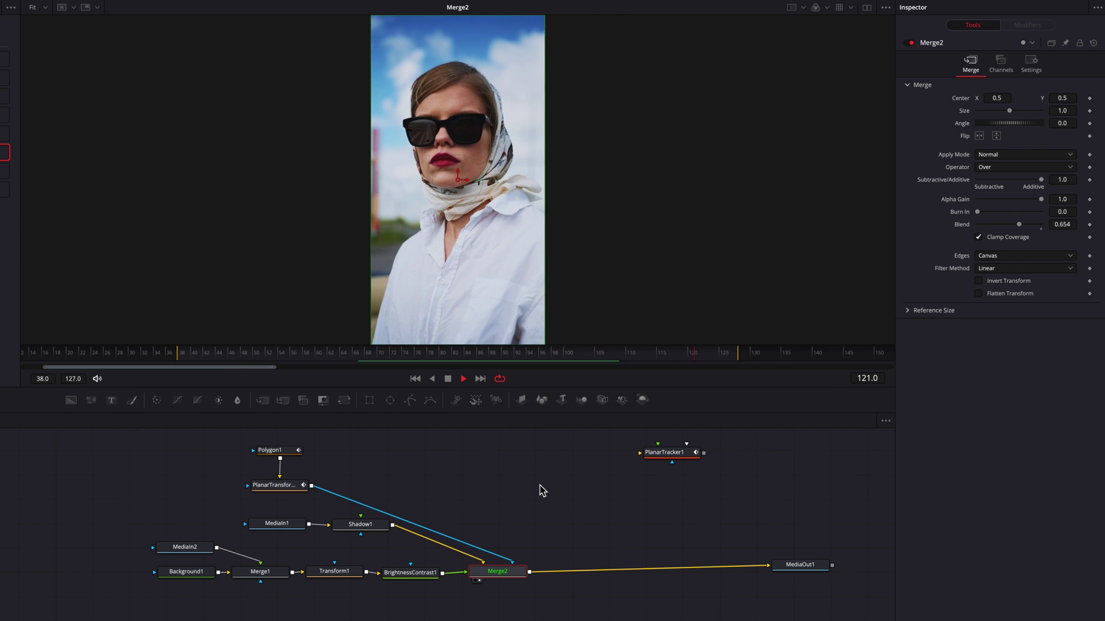
pyautogui.press('space')
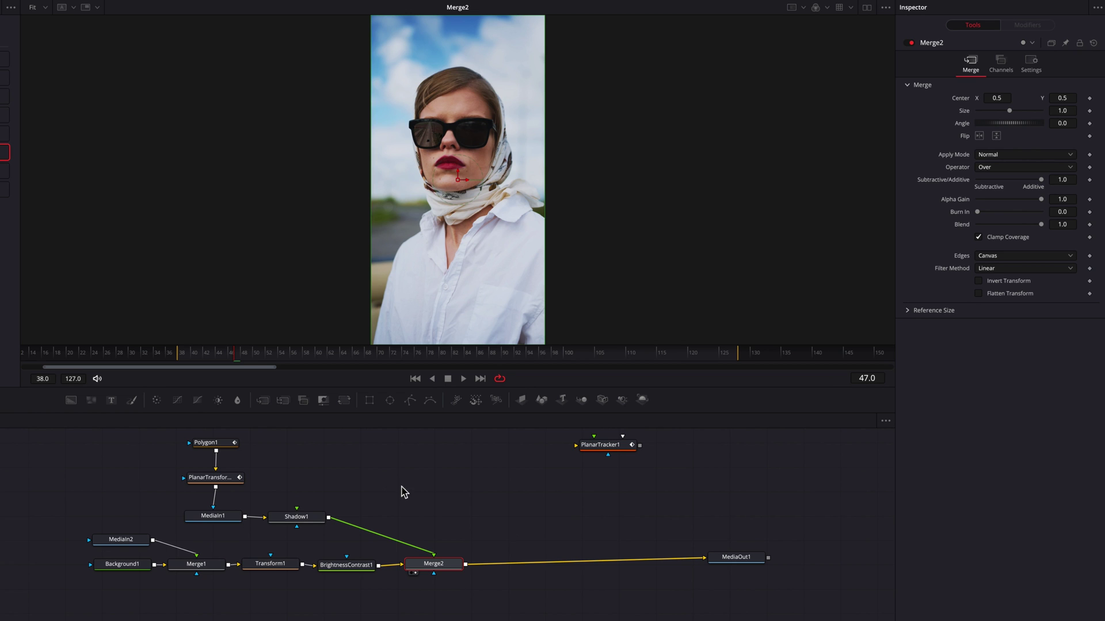
# - Add Merge3 before MediaOut1, fed by a Background2 with Alpha set to 0
pyautogui.moveTo(264, 401); pyautogui.dragTo(532, 567)
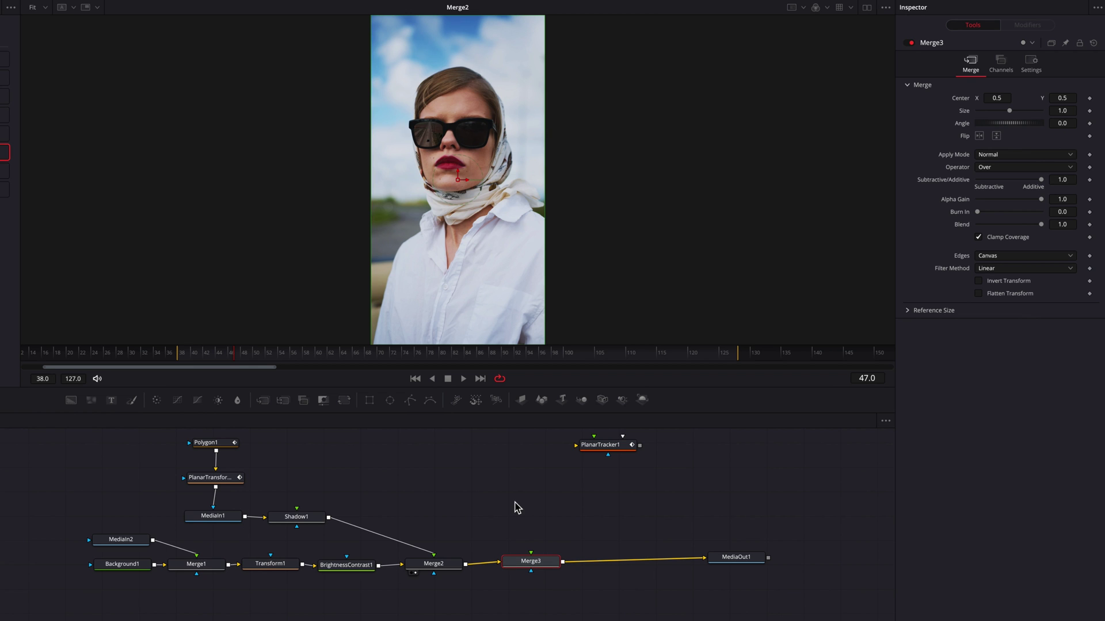
pyautogui.moveTo(71, 400); pyautogui.dragTo(541, 564)
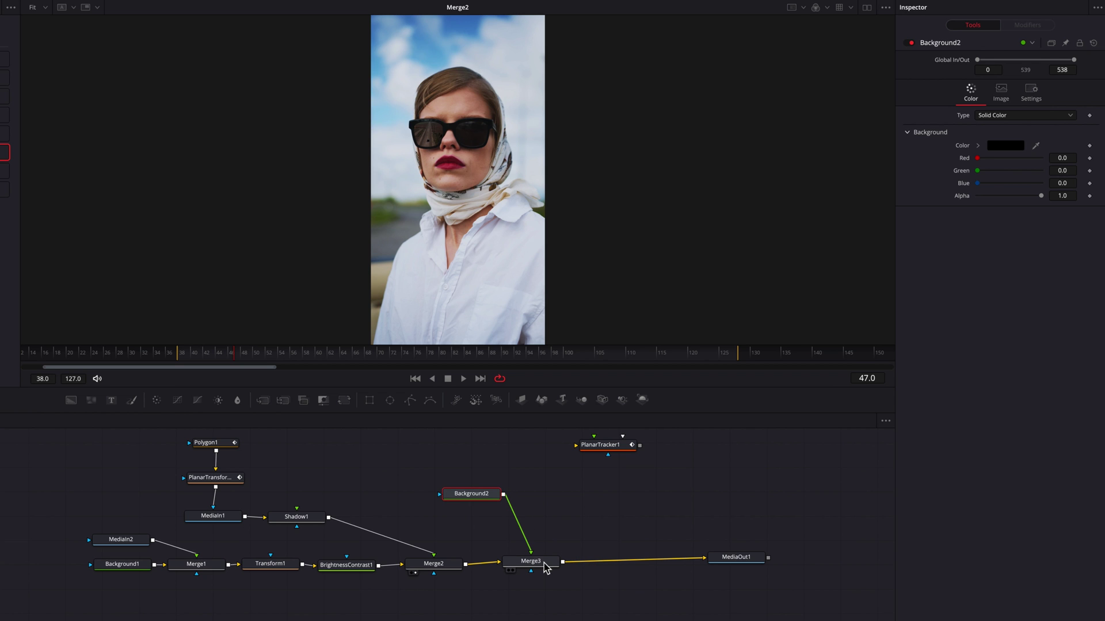
pyautogui.click(543, 566)
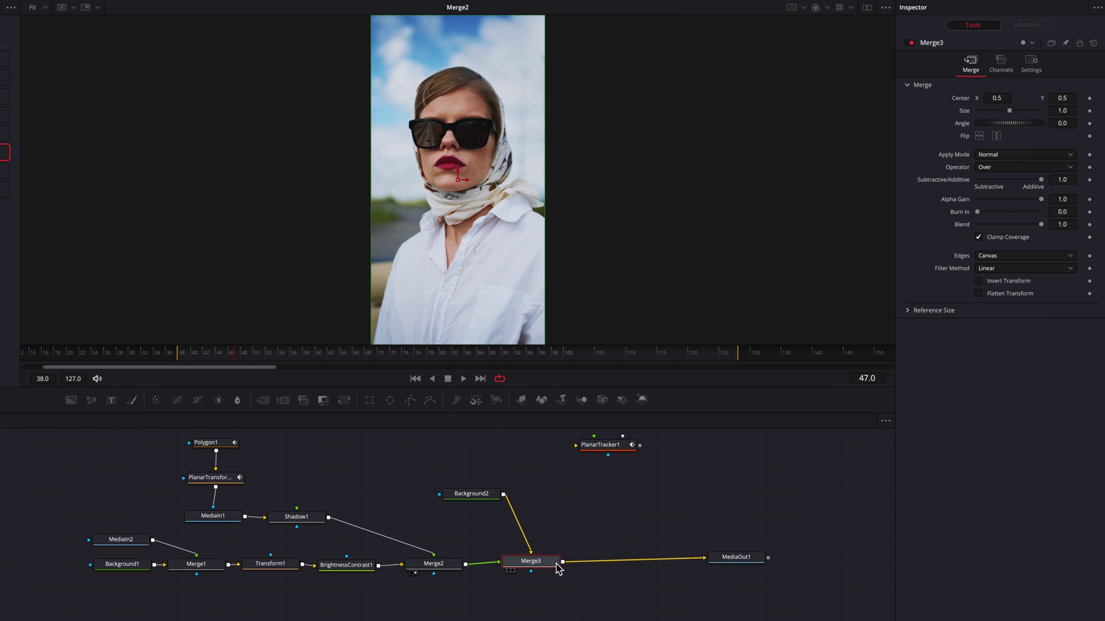
pyautogui.moveTo(747, 558); pyautogui.dragTo(797, 559)
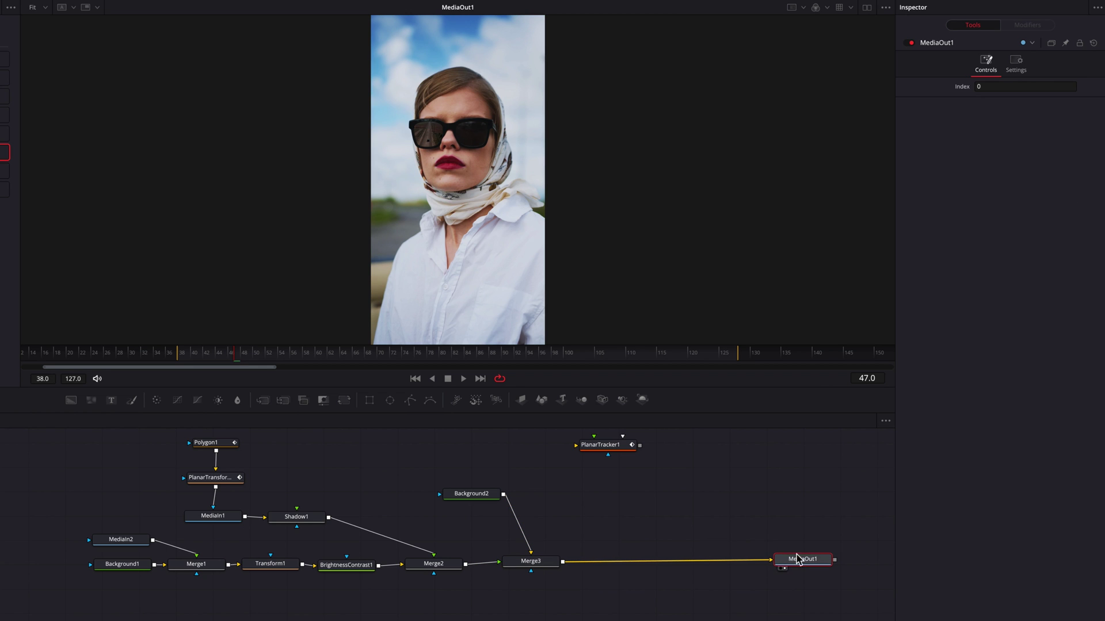
pyautogui.click(484, 499)
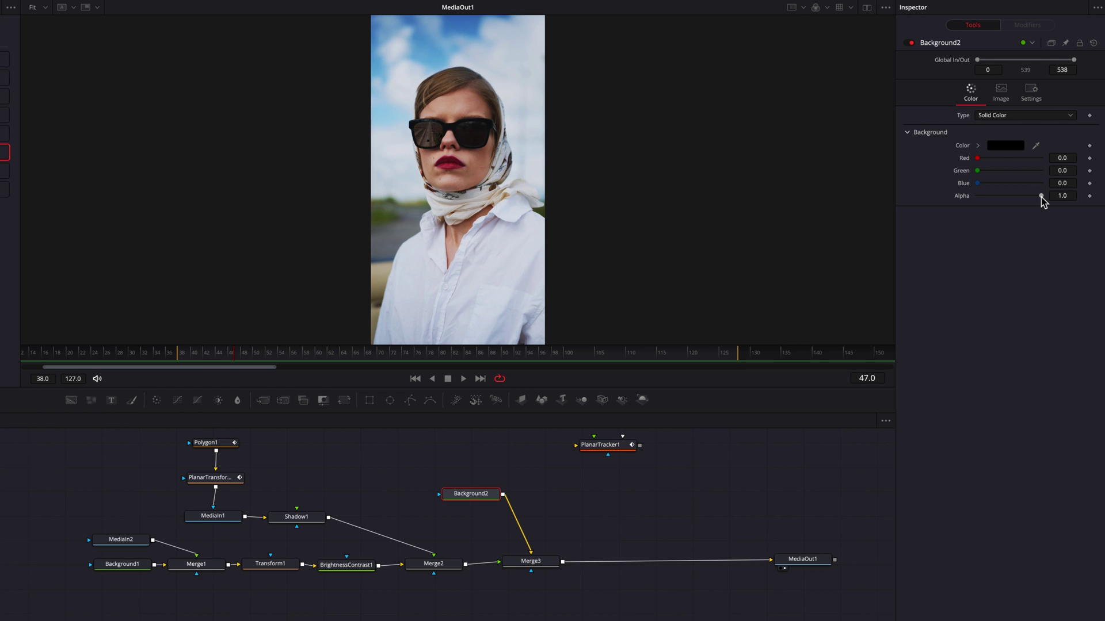
pyautogui.moveTo(1041, 196); pyautogui.dragTo(975, 197)
# - Duplicate Polygon1 and PlanarTransform1 and place the copies above Merge3, with Background2 below
pyautogui.moveTo(237, 431); pyautogui.dragTo(187, 498)
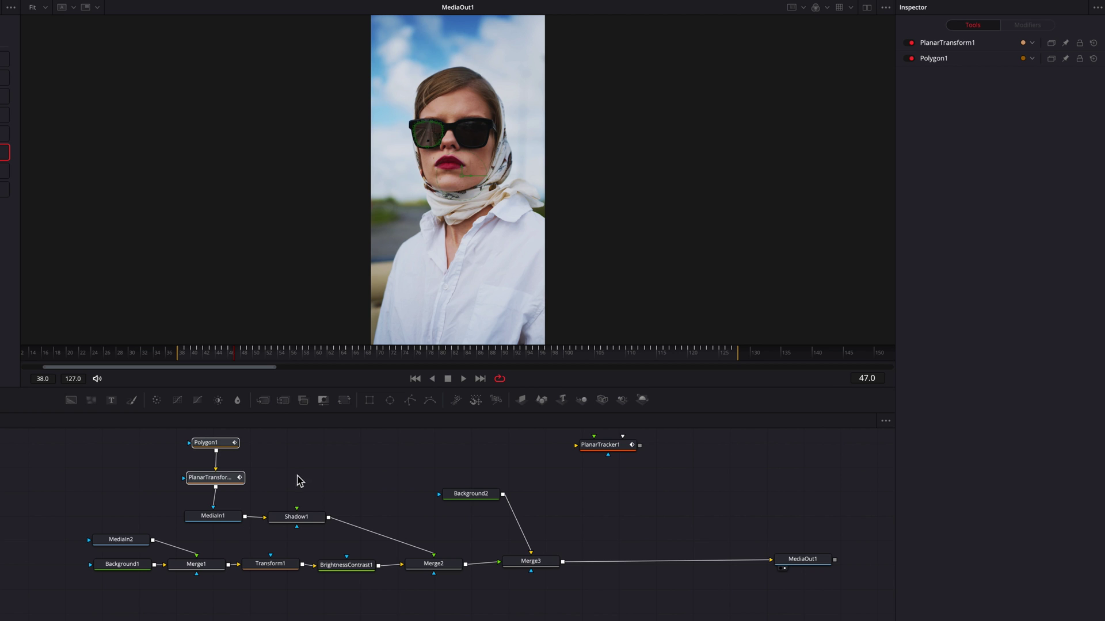
pyautogui.click(517, 455)
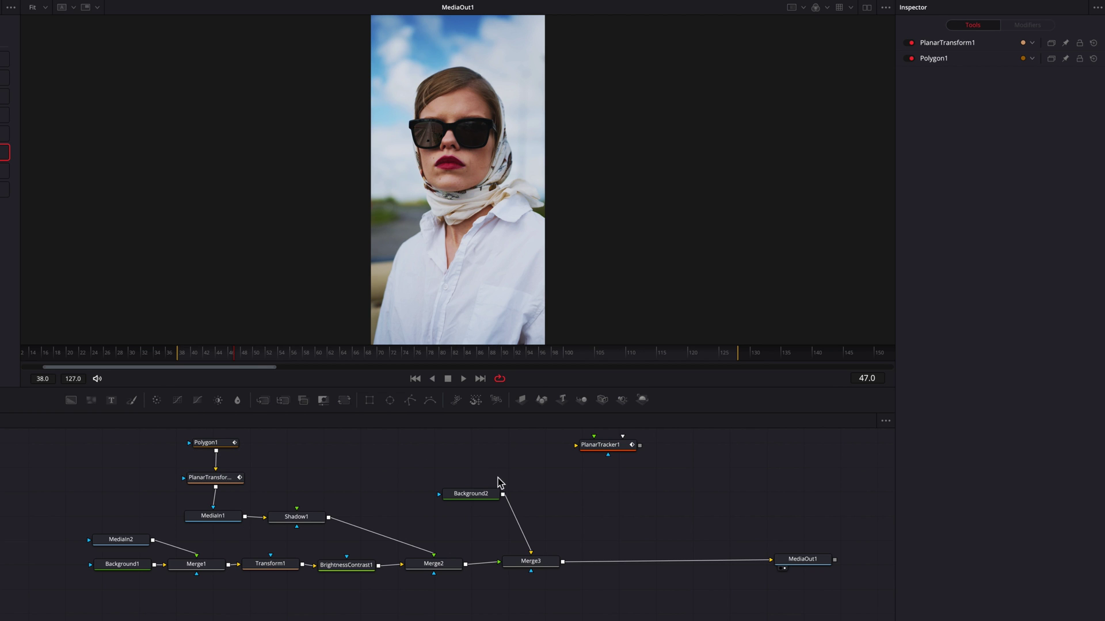
pyautogui.moveTo(484, 494); pyautogui.dragTo(507, 594)
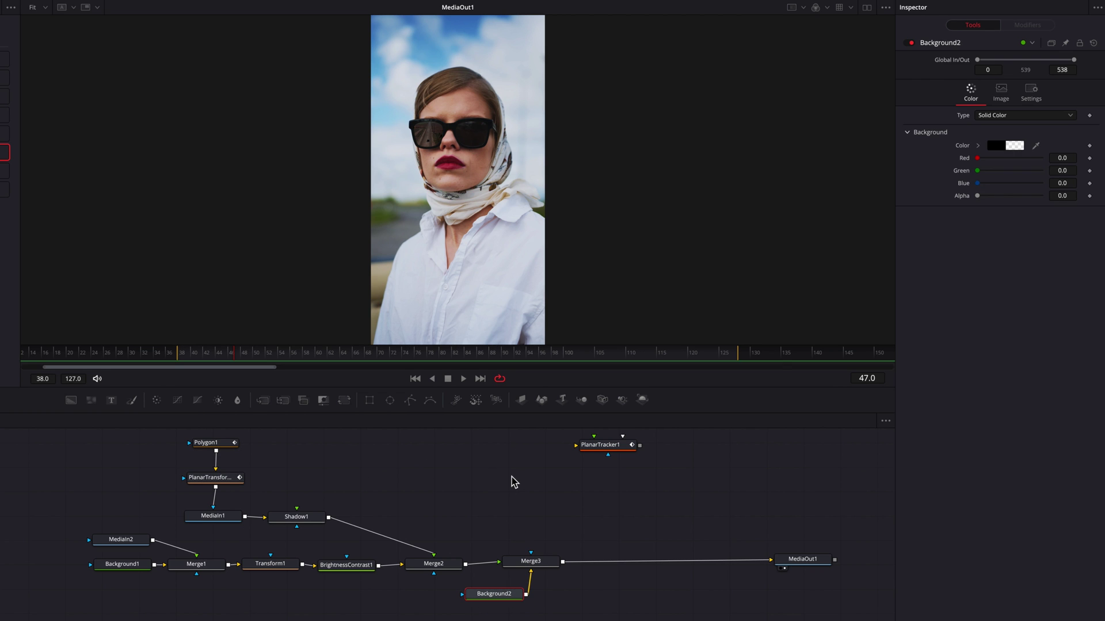
pyautogui.hotkey('ctrl', 'v')
pyautogui.moveTo(533, 512); pyautogui.dragTo(535, 561)
# - Connect the copied mask to Merge3 and move Polygon1_1's Center X to 0.756 over the right lens
pyautogui.click(546, 564)
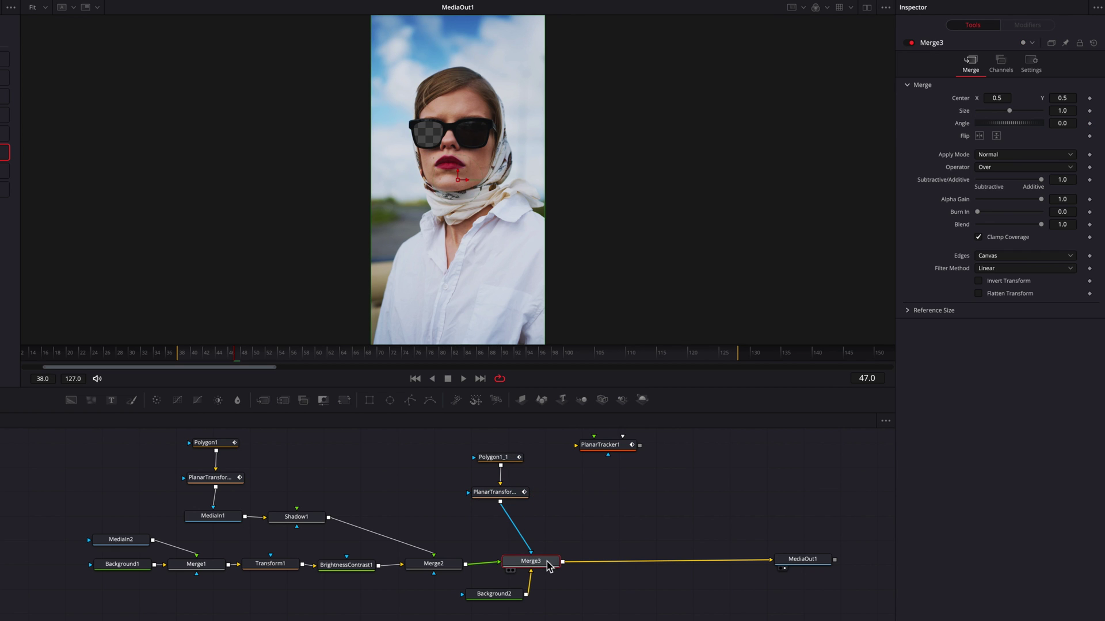
pyautogui.click(506, 458)
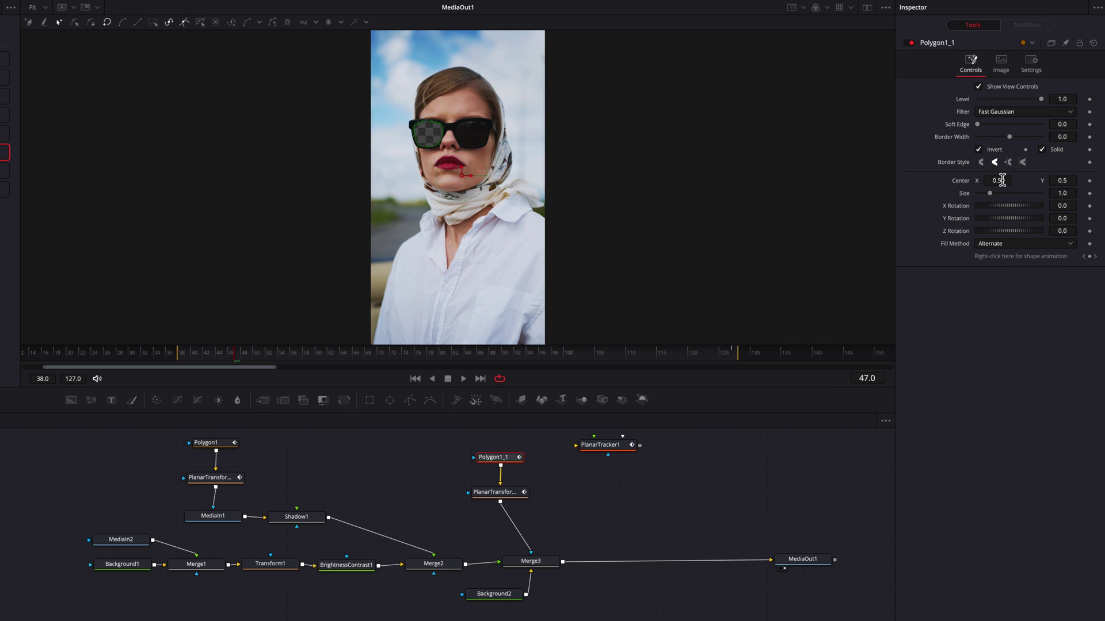
pyautogui.moveTo(1002, 180); pyautogui.dragTo(1066, 180)
pyautogui.scroll(4, 476, 145)
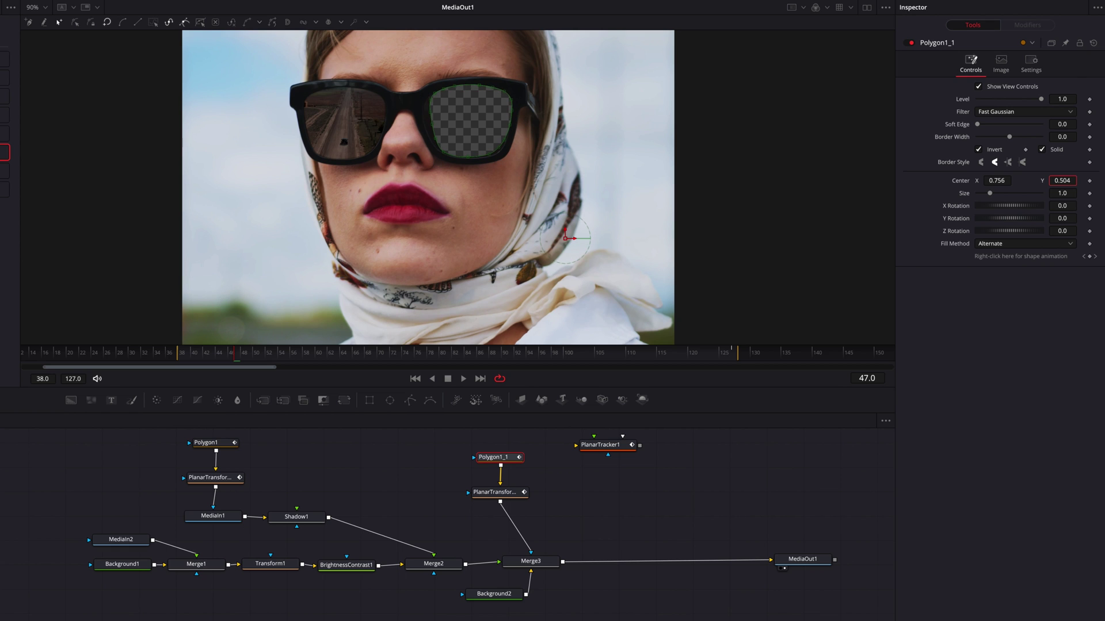
pyautogui.hotkey('ctrl', 'shift', 'a')
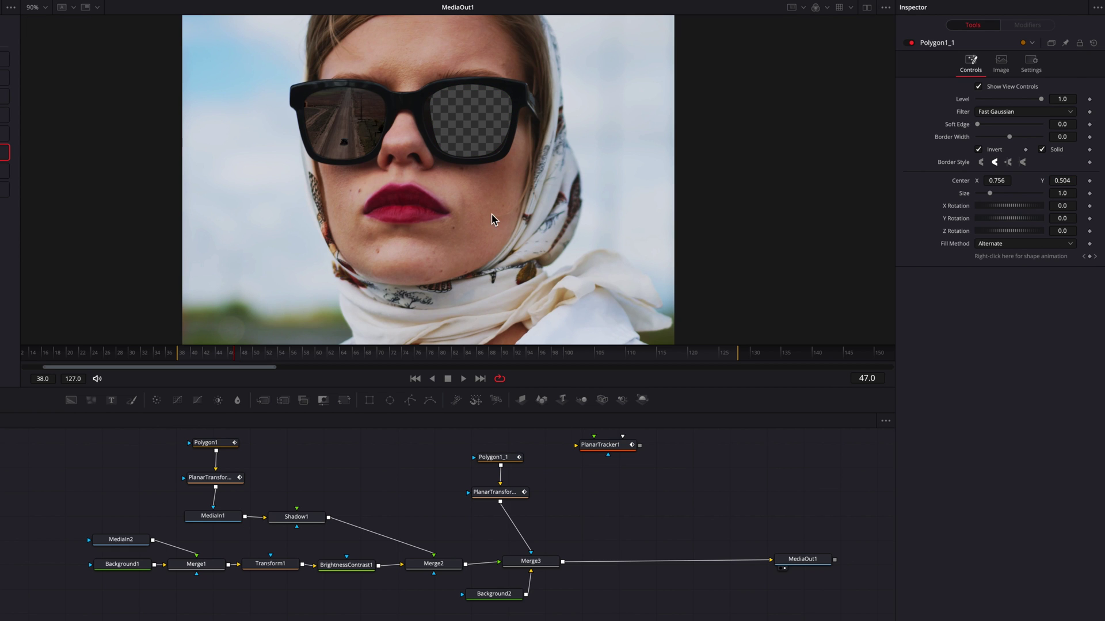
pyautogui.scroll(-2, 508, 242)
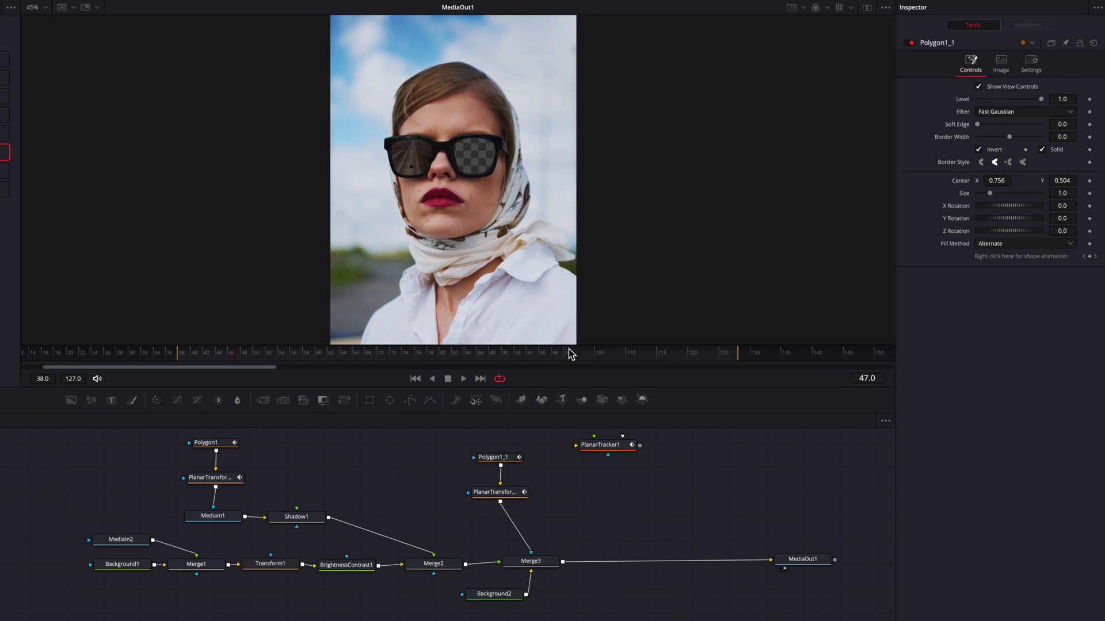
pyautogui.hscroll(3, 578, 529)
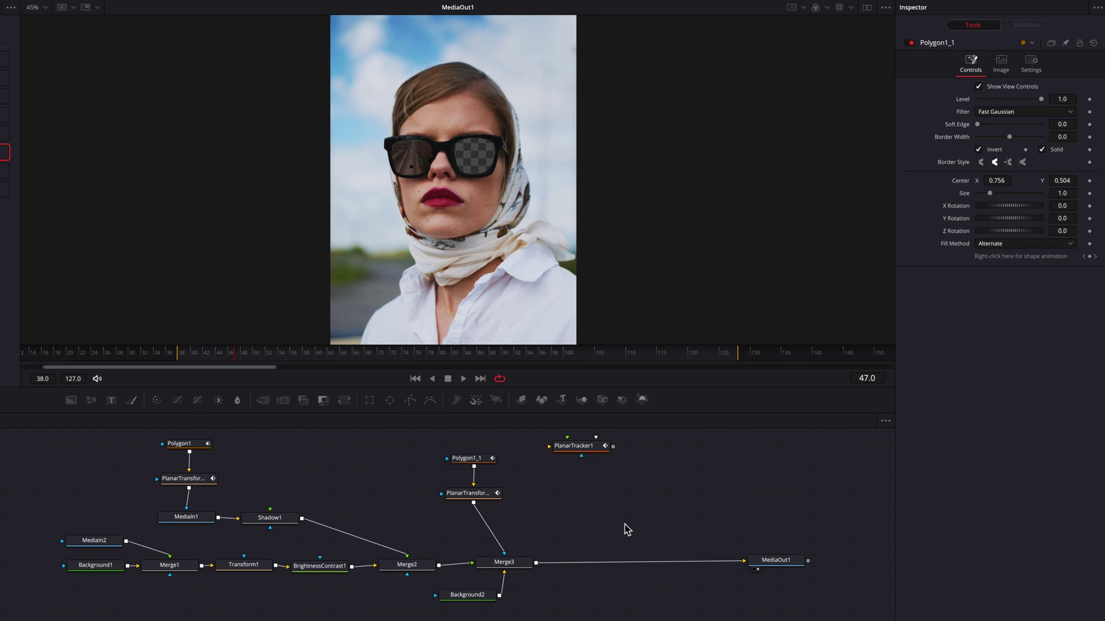
# - Paste a copy of the MediaIn2-to-BrightnessContrast1 road chain below and merge it over Merge3 as Merge4
pyautogui.moveTo(93, 528); pyautogui.dragTo(321, 593)
pyautogui.click(584, 602)
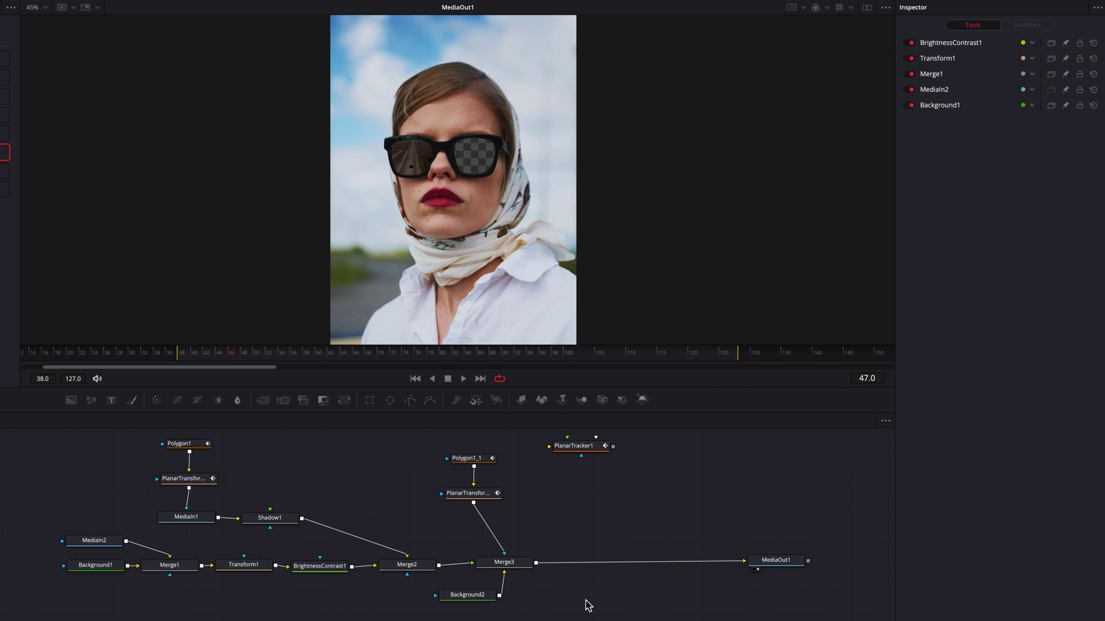
pyautogui.scroll(-3, 555, 533)
pyautogui.hscroll(2, 554, 533)
pyautogui.hotkey('ctrl', 'v')
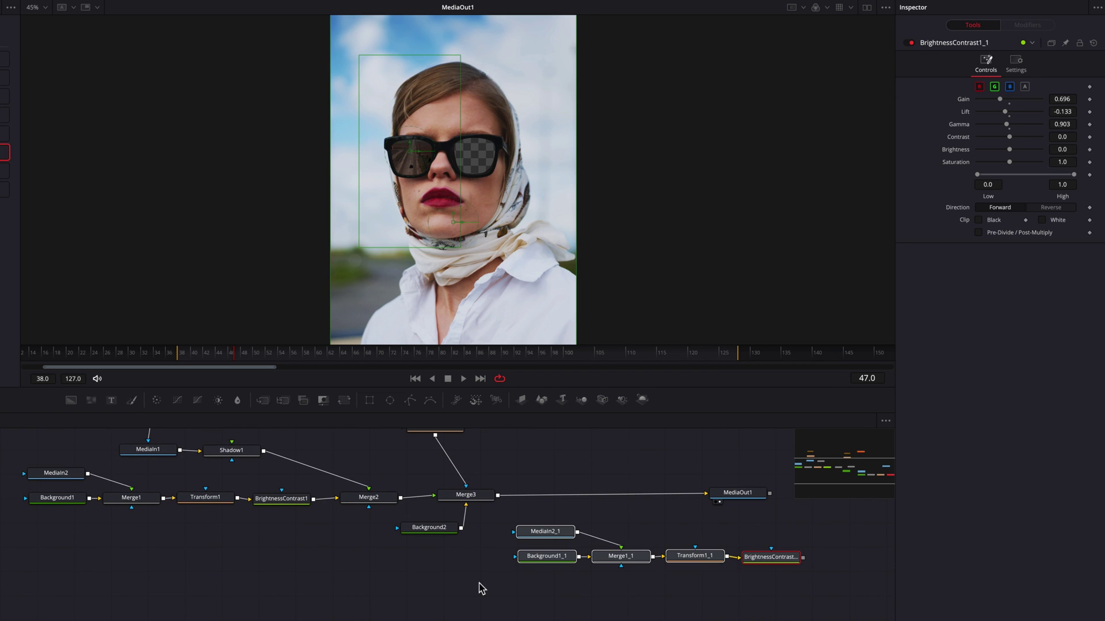
pyautogui.moveTo(829, 549); pyautogui.dragTo(557, 561)
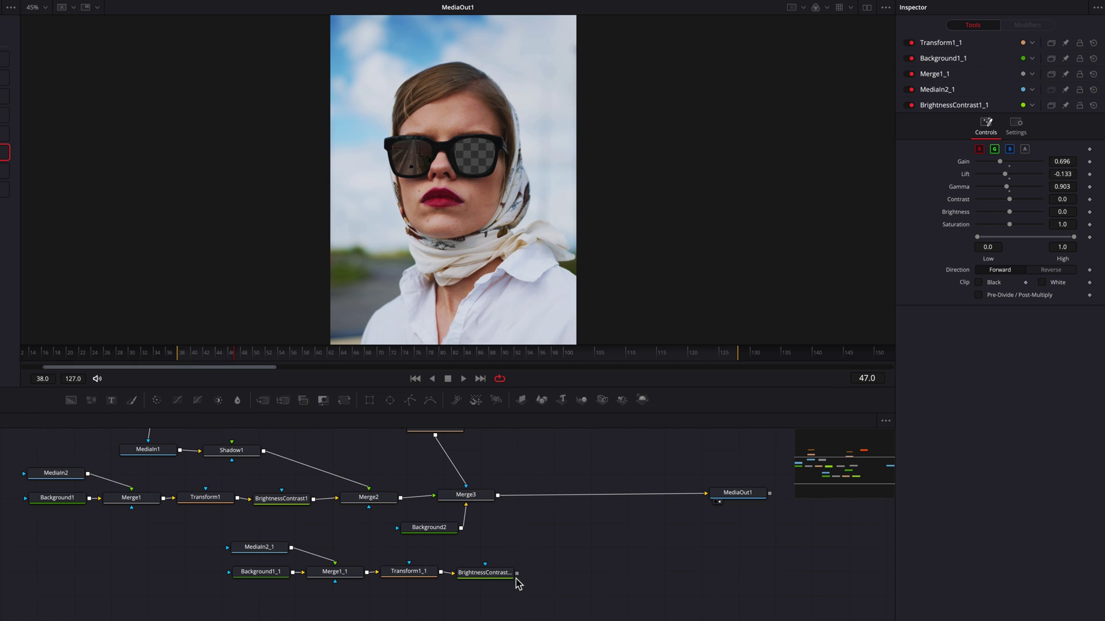
pyautogui.moveTo(498, 496); pyautogui.dragTo(576, 504)
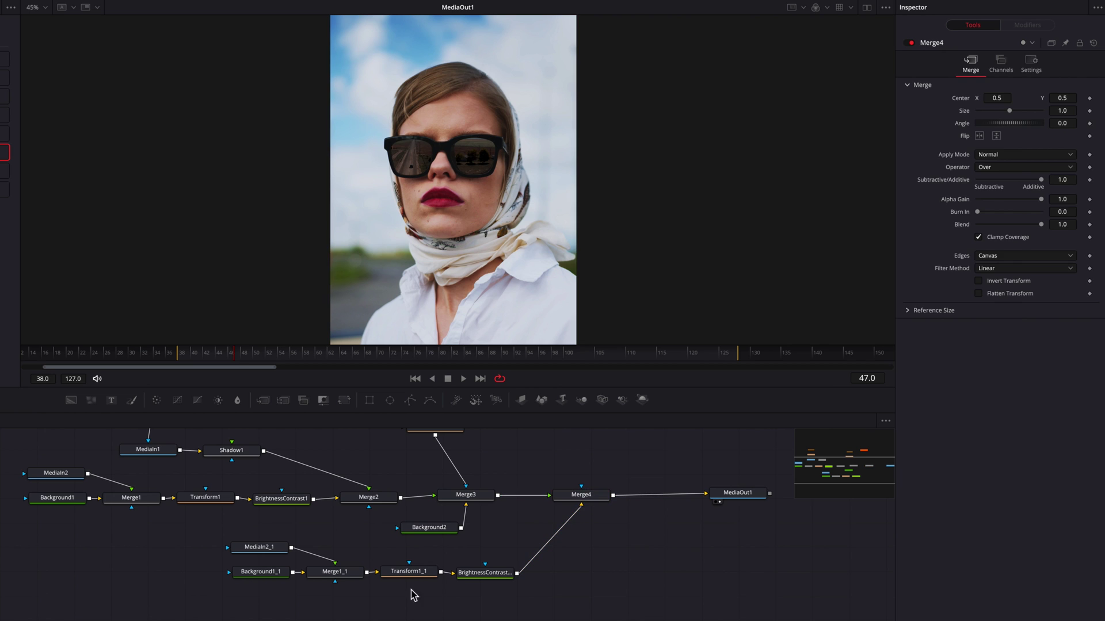
# - Move Transform1_1's reflection onto the right lens, Center X 0.584, and fit the viewer
pyautogui.click(410, 572)
pyautogui.moveTo(1005, 98)
pyautogui.mouseDown()
pyautogui.moveTo(1079, 97)
pyautogui.moveTo(1006, 99)
pyautogui.mouseUp()
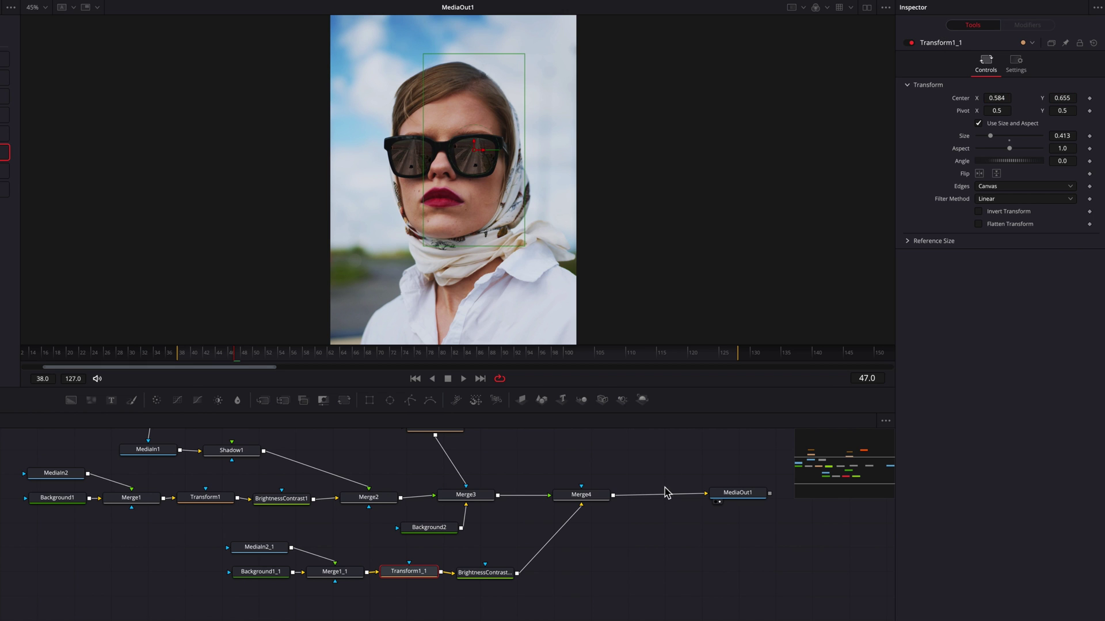
pyautogui.click(676, 450)
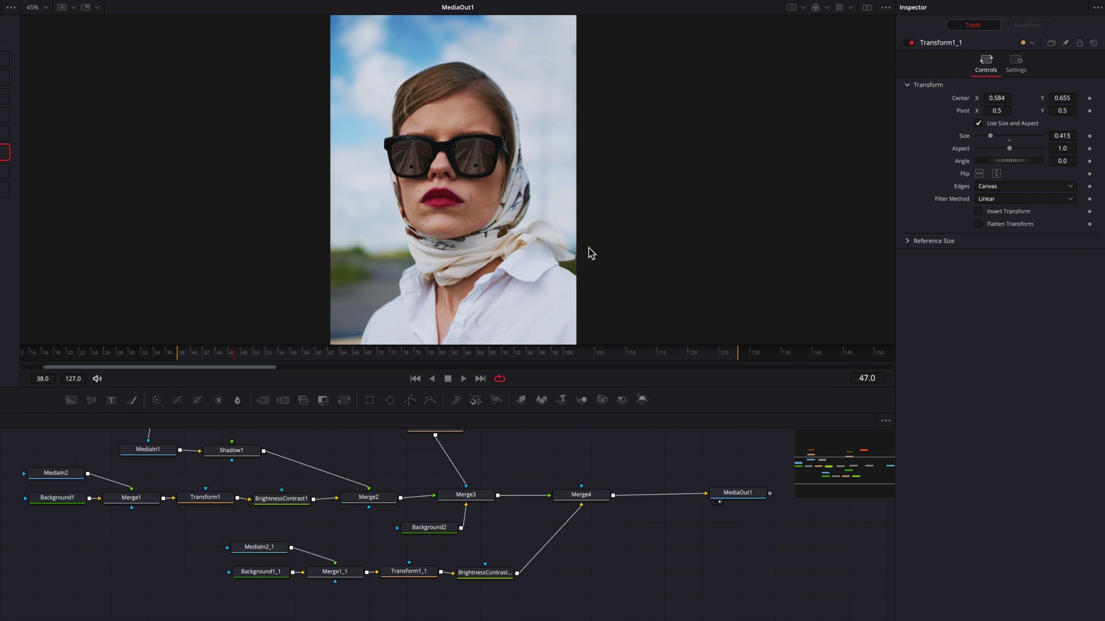
pyautogui.hotkey('ctrl', 'f')
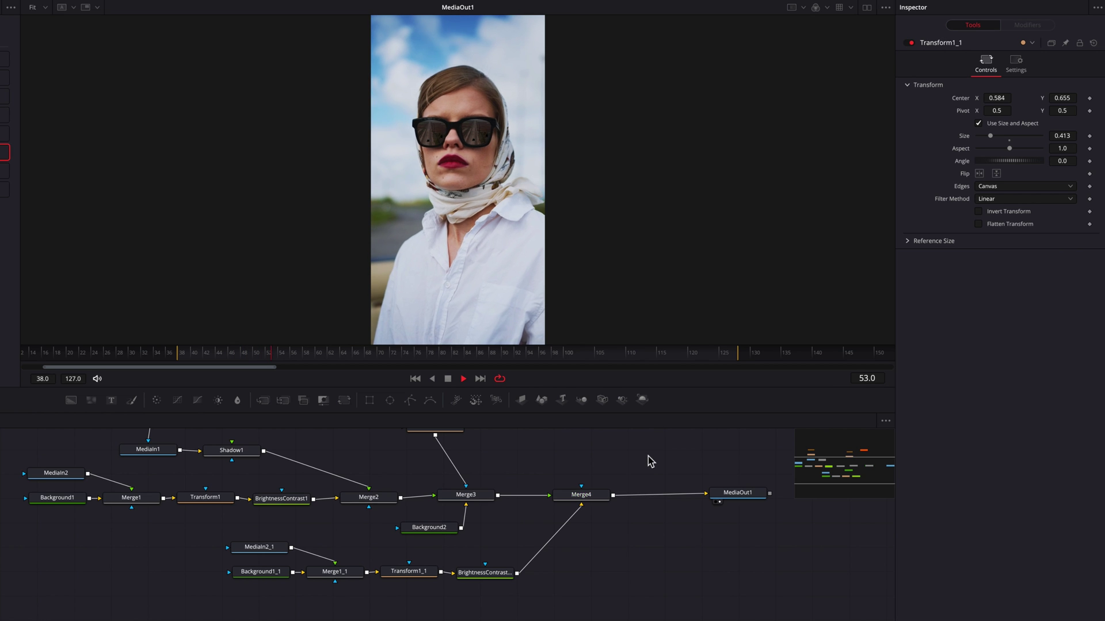